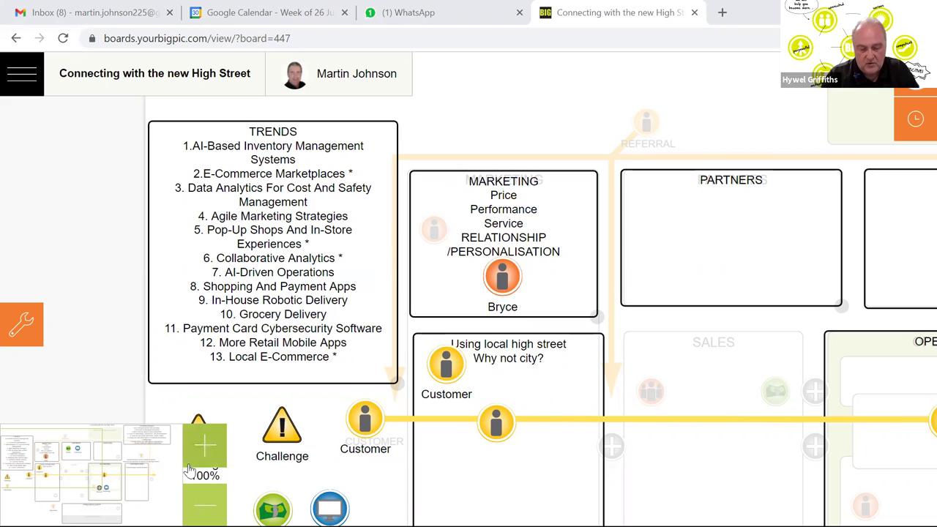
- Move the Opportunity marker below the "Using local high street" box into the lower part of that box
left_click(205, 504)
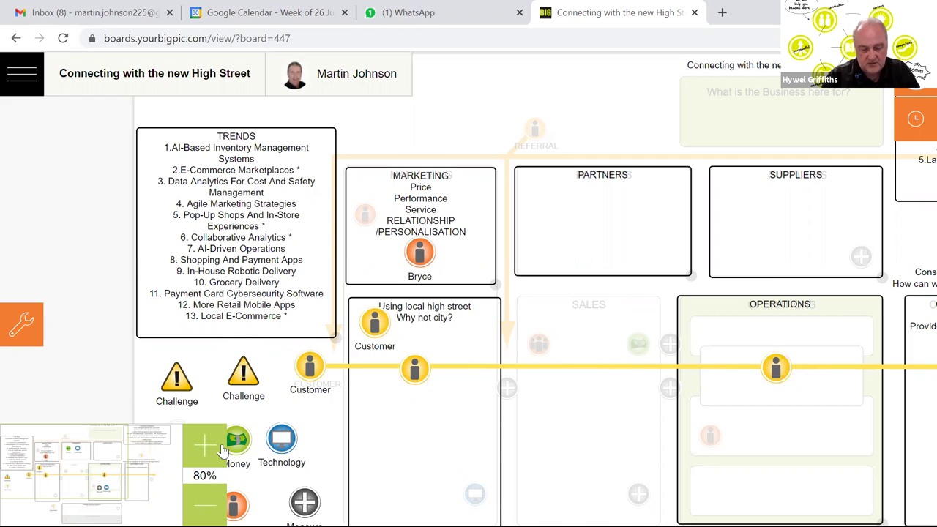
left_click(205, 505)
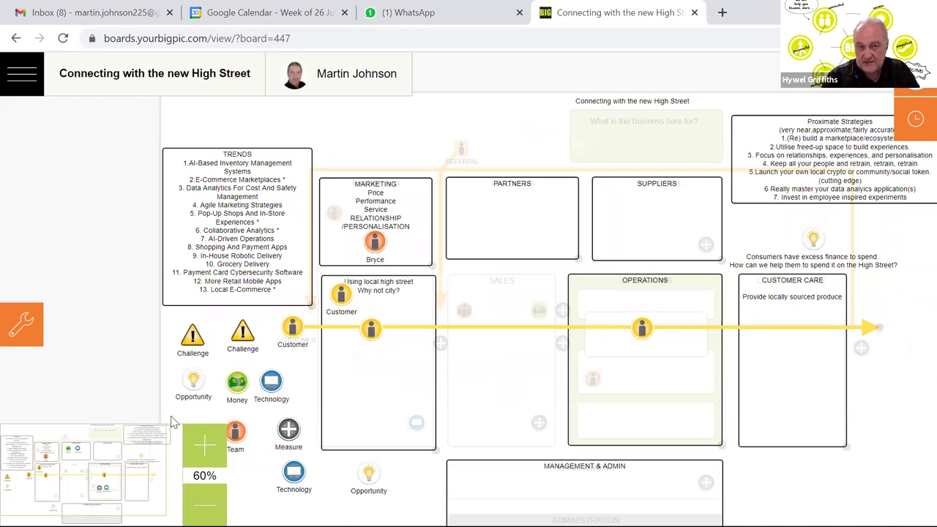
left_click(107, 452)
left_click_drag(107, 451, 100, 444)
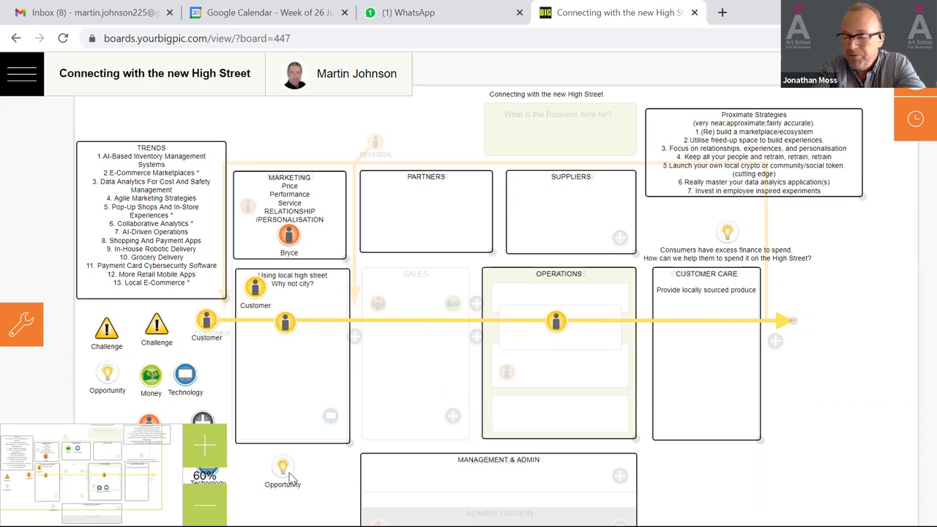
left_click_drag(286, 470, 285, 403)
scroll(322, 366, "down", 1)
- Relabel the Opportunity marker in the "Using local high street" box as "Culture lever" and nudge it slightly upward
left_click(359, 324)
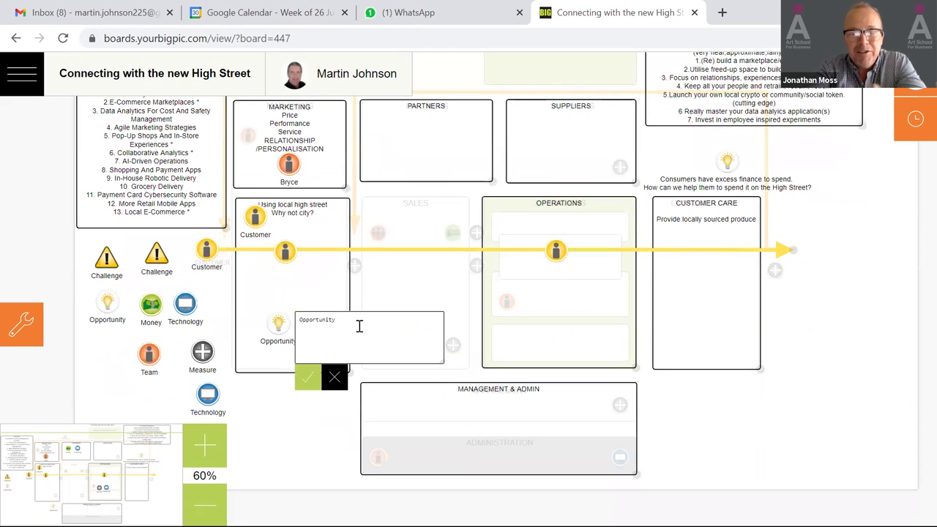
key("BackSpace")
key("BackSpace")
key("BackSpace")
key("BackSpace")
key("BackSpace")
key("BackSpace")
key("BackSpace")
key("BackSpace")
key("BackSpace")
key("BackSpace")
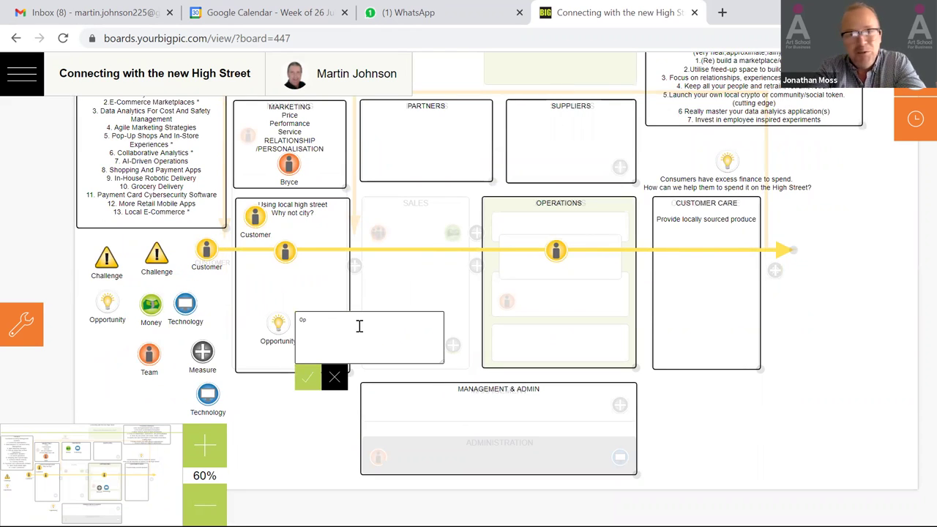
type("Culture lea")
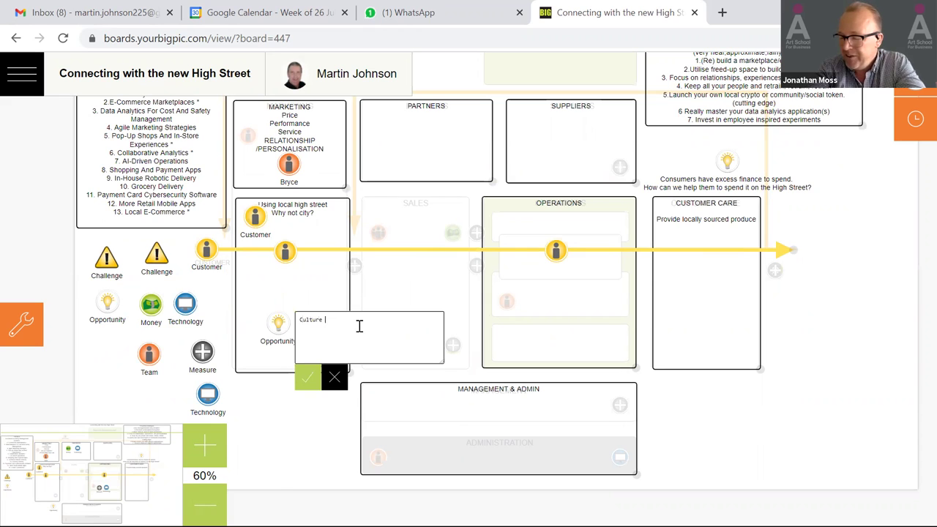
type("v")
key("BackSpace")
key("BackSpace")
type("ver")
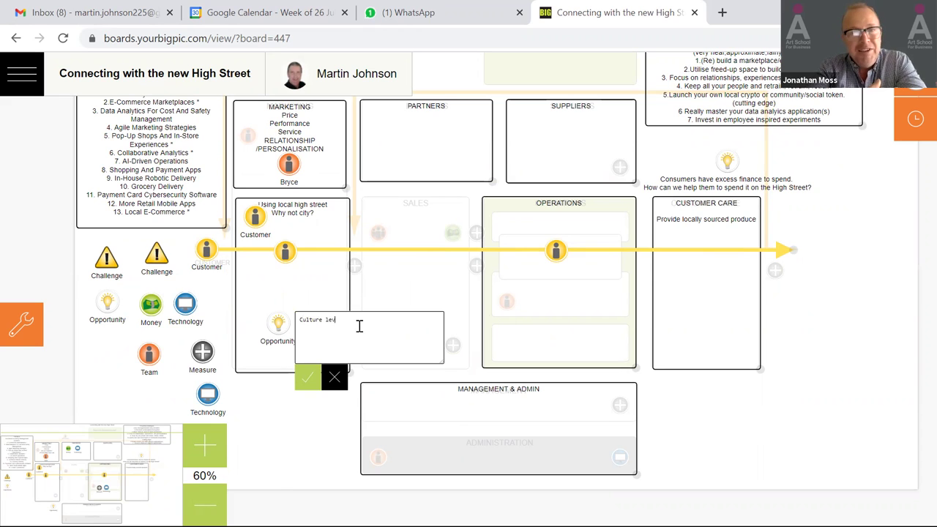
left_click(306, 376)
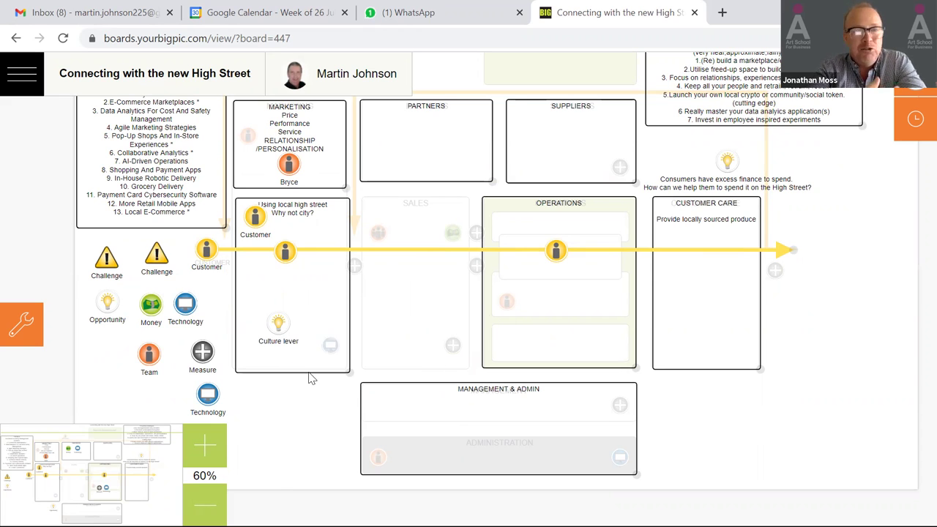
left_click_drag(278, 322, 278, 314)
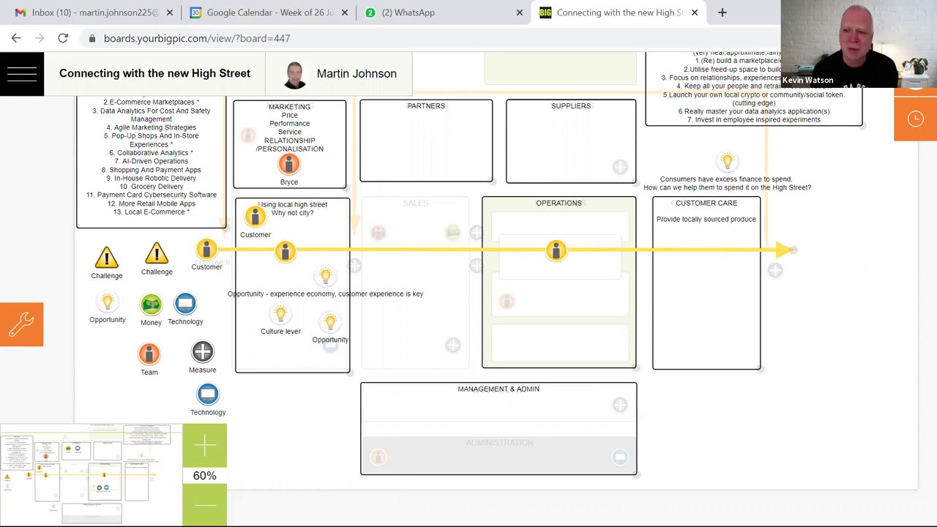
- Label the opportunity marker in the Partners box "a neighbourly approach" and shift it closer to the box's centre
type("rlu ")
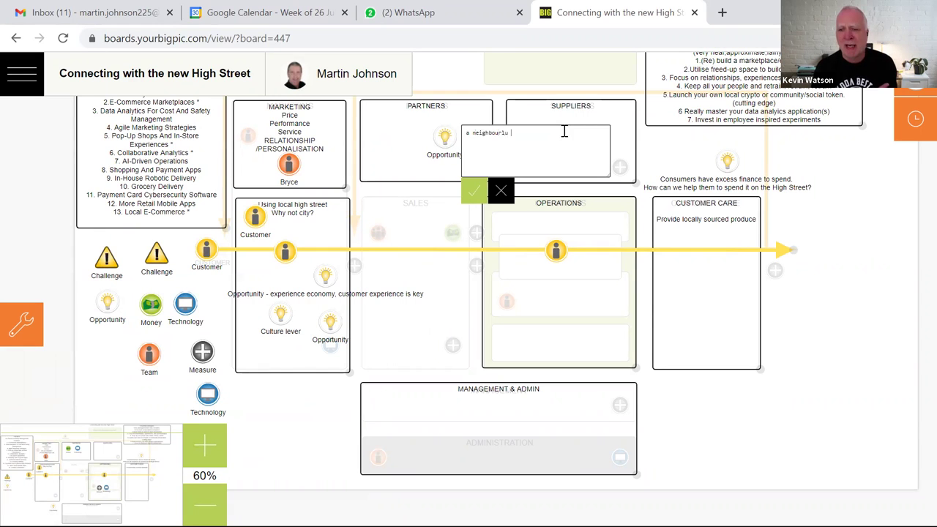
type("approach")
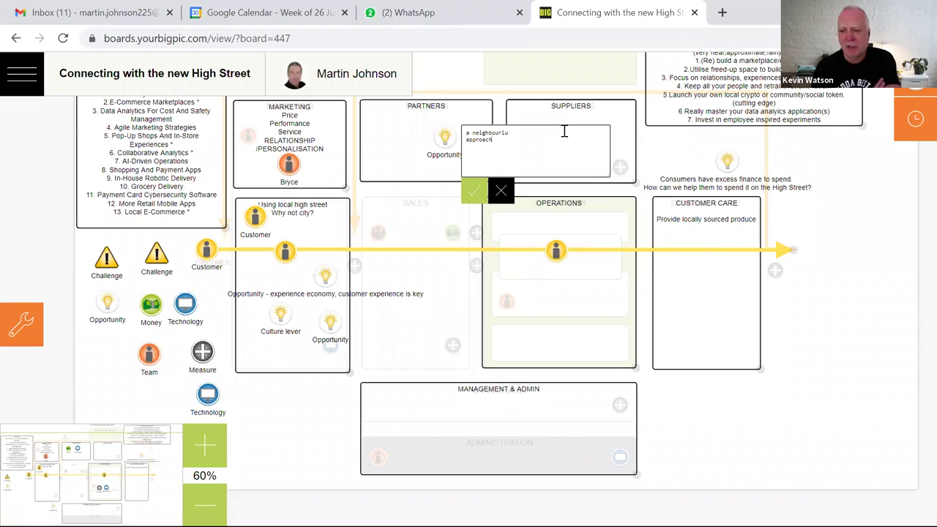
left_click(474, 191)
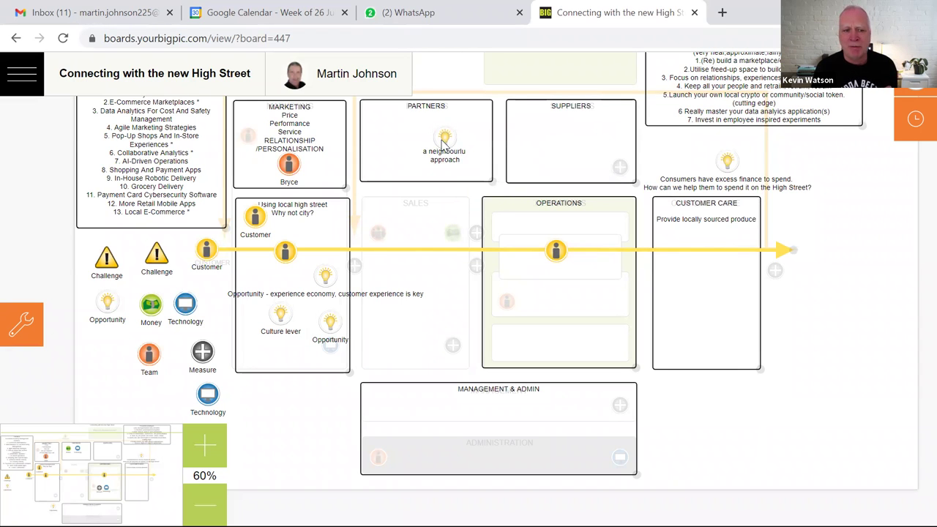
left_click_drag(437, 140, 432, 135)
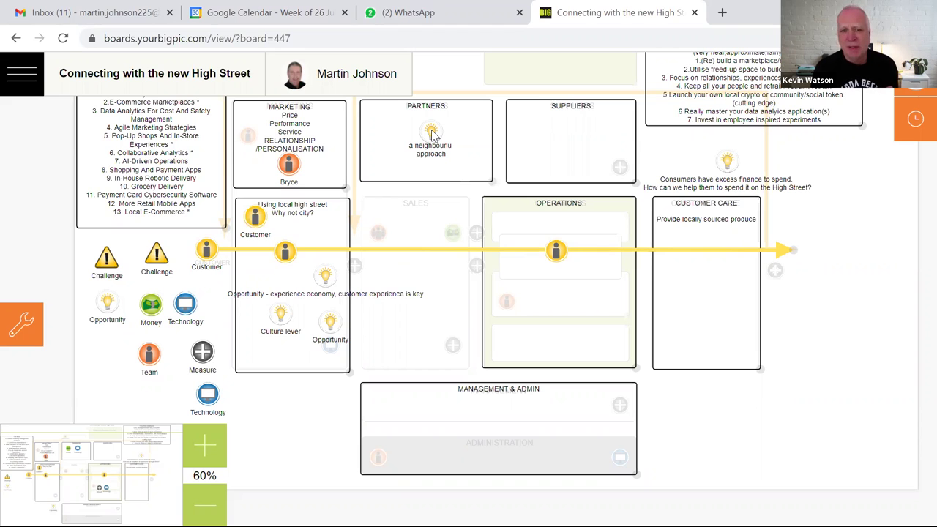
left_click(432, 136)
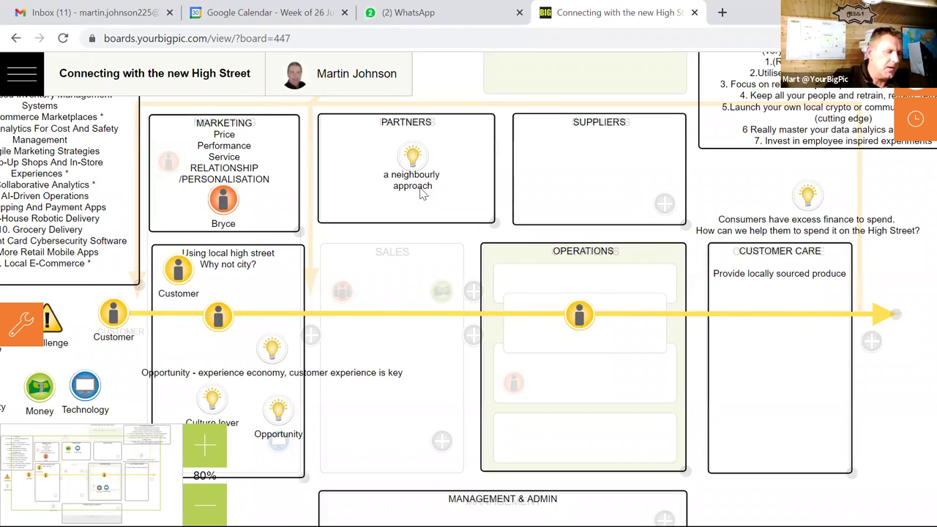
- Change the "Culture lever" marker's label to "Cultural levers"
left_click(205, 504)
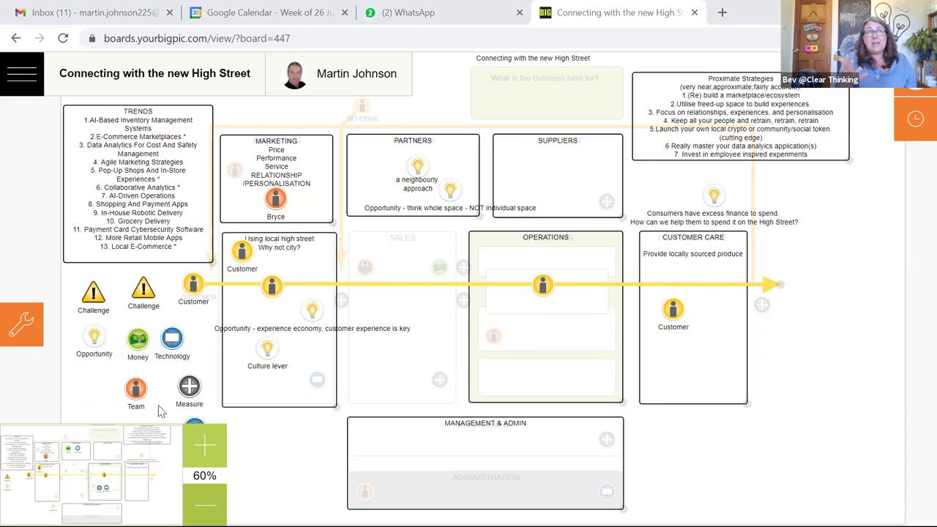
double_click(267, 353)
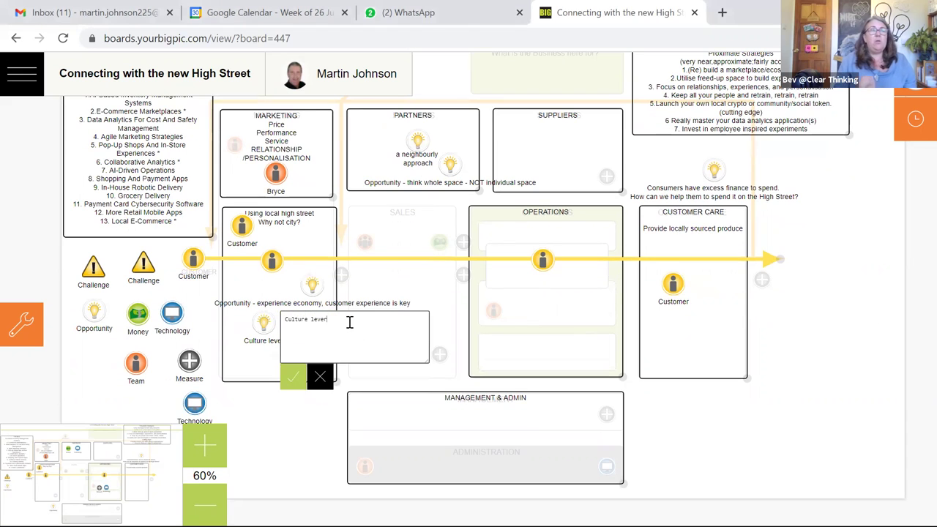
key("BackSpace")
type("ally ")
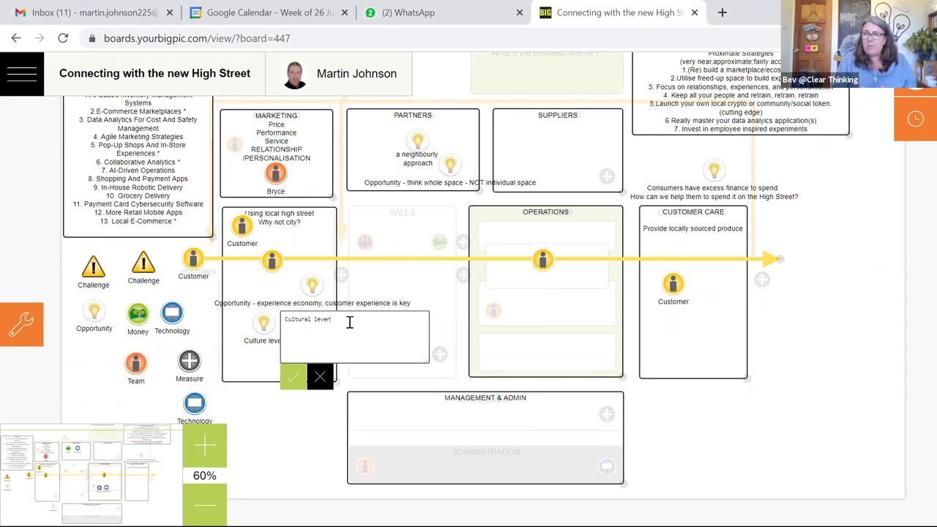
type("s")
left_click(293, 376)
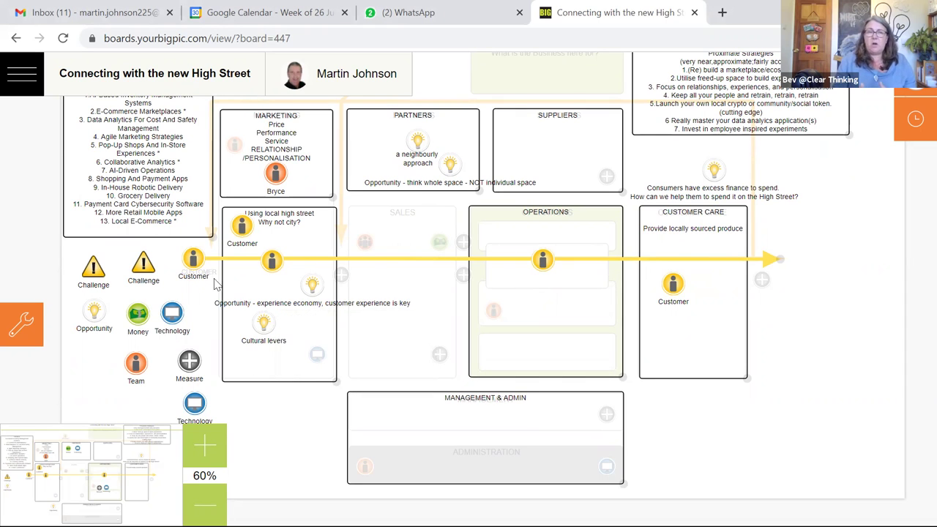
- Add a new Opportunity marker to the board and place it beside "a neighbourly approach" in the Partners box
left_click(19, 329)
left_click_drag(300, 250, 414, 265)
left_click(405, 324)
left_click_drag(395, 229, 370, 132)
left_click(371, 132)
- Replace the new Partners opportunity marker's label text with "Links with entertainment businesses"
left_click(426, 131)
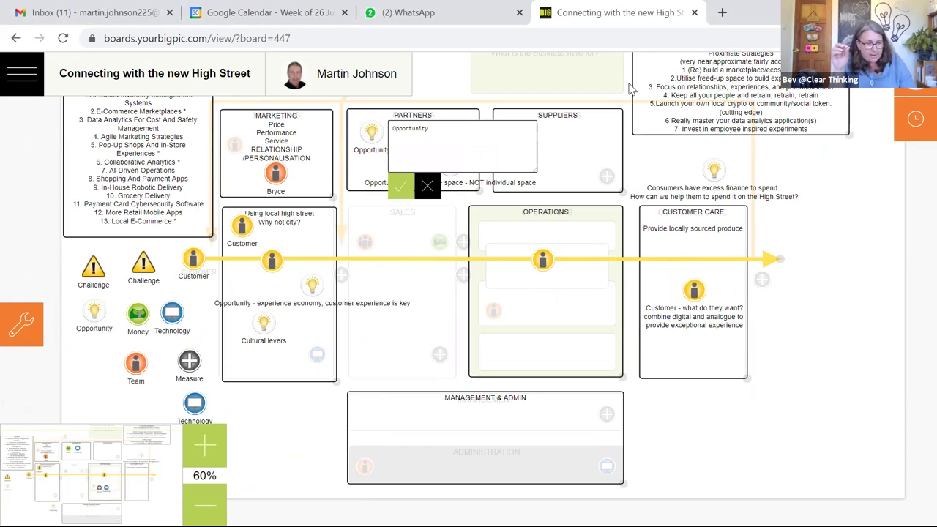
key("BackSpace")
key("BackSpace")
key("BackSpace")
key("BackSpace")
key("BackSpace")
key("BackSpace")
key("BackSpace")
key("BackSpace")
key("BackSpace")
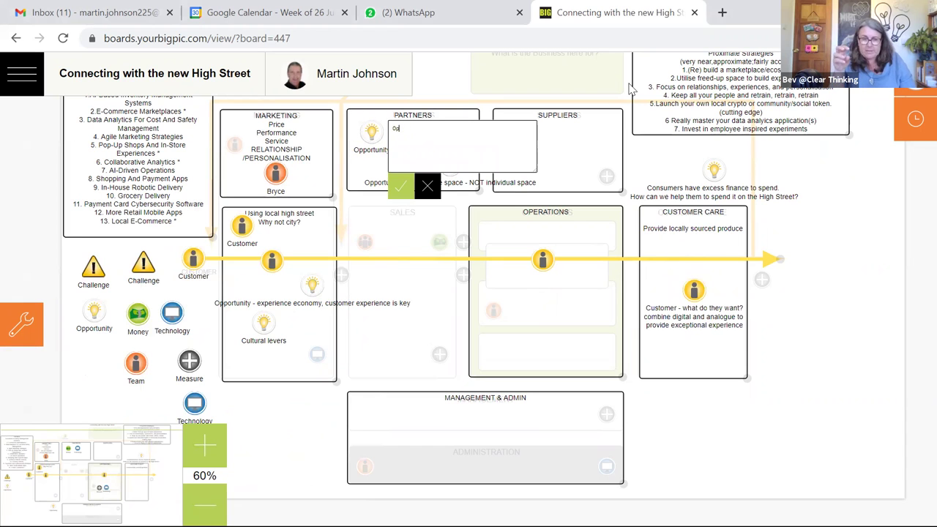
type("Links with")
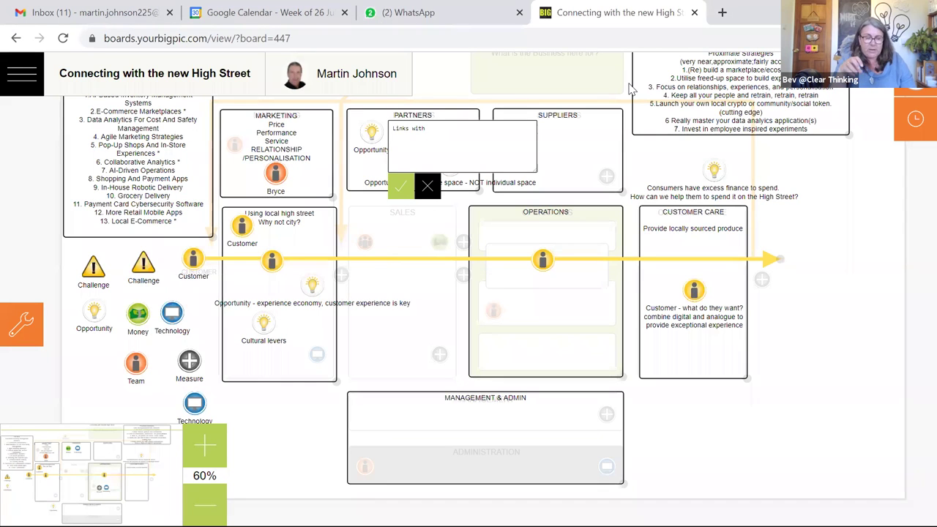
type("entr")
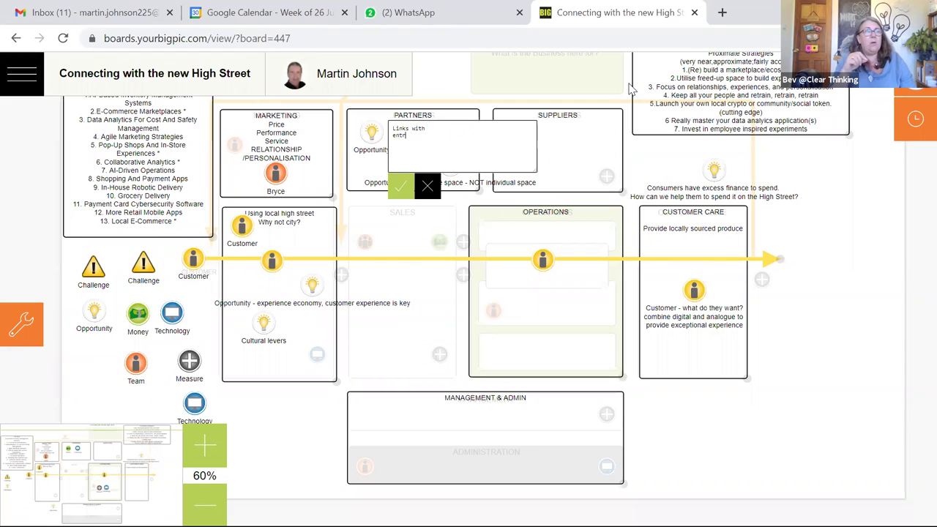
key("BackSpace")
type("ertainment ")
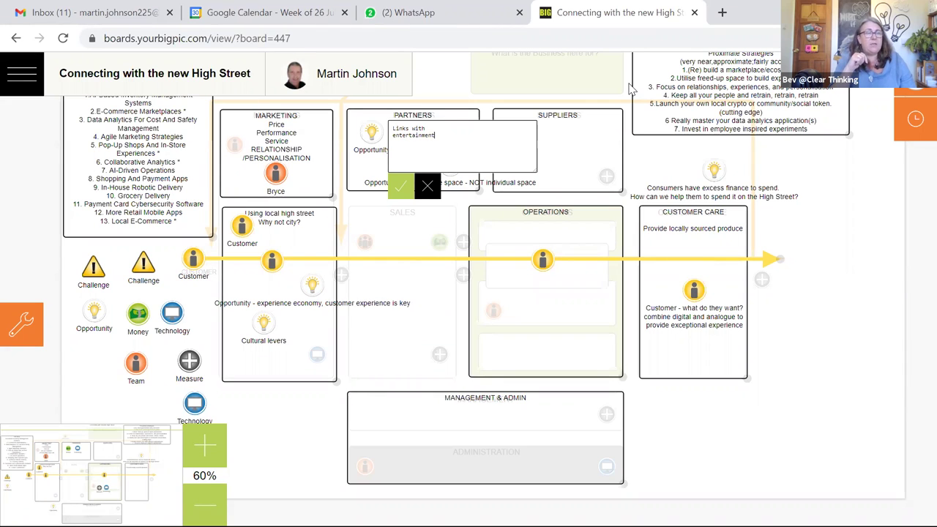
type("businesses")
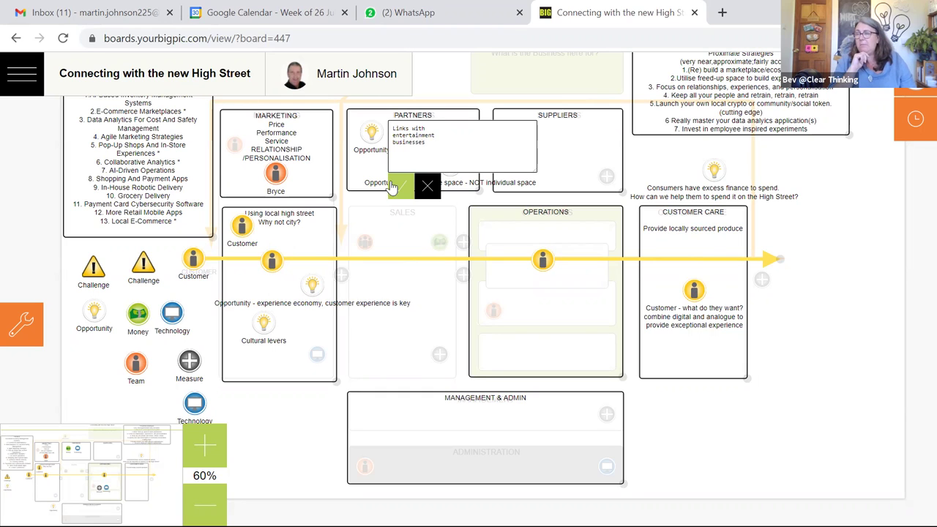
- Replace the word "businesses" in the label with "sector" and save it as "Links with entertainment sector"
key("BackSpace")
key("BackSpace")
key("BackSpace")
key("BackSpace")
key("BackSpace")
key("BackSpace")
key("BackSpace")
key("BackSpace")
key("BackSpace")
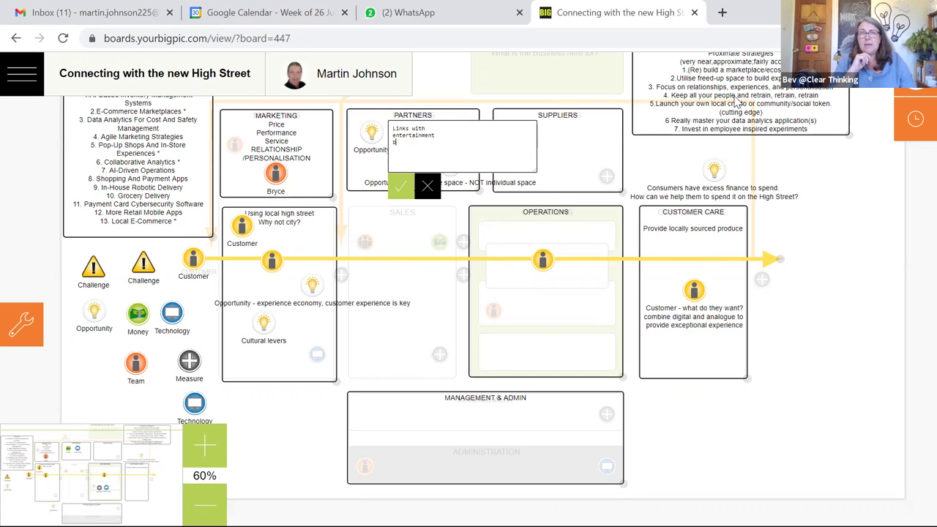
type("ecotr")
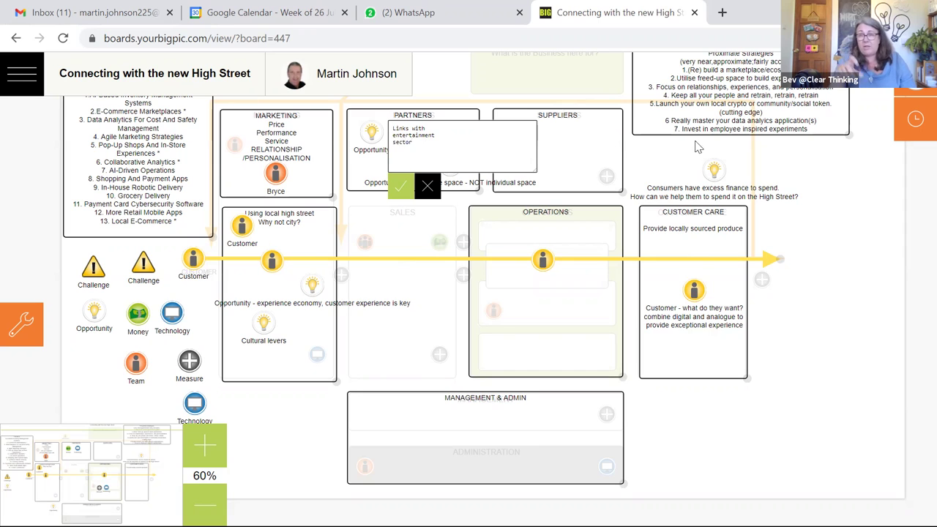
left_click(399, 186)
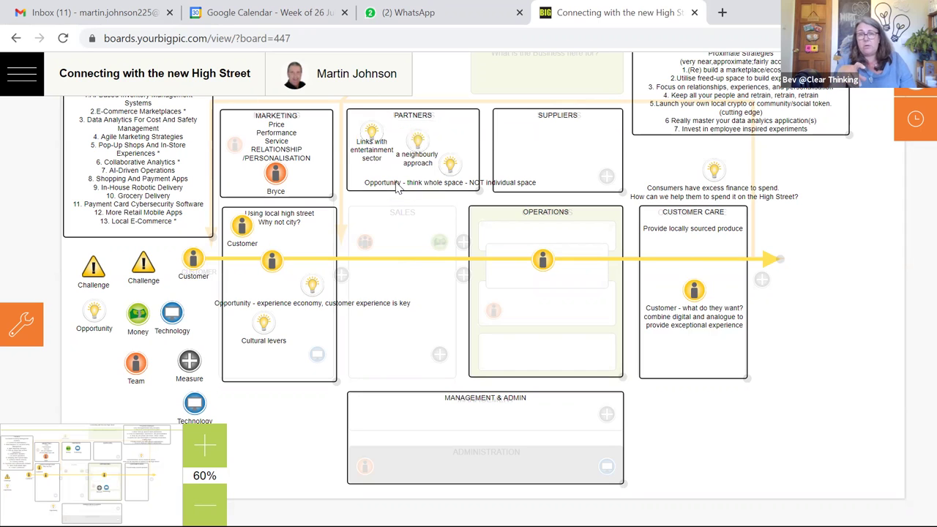
- Split the "think whole space" label into two lines, replacing the second dash with a line break before "NOT individual space"
left_click(451, 168)
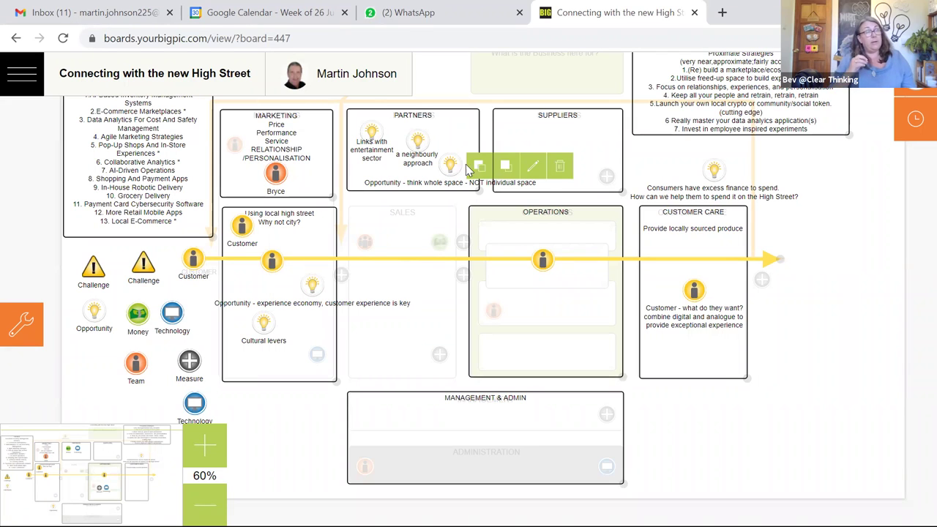
left_click(528, 169)
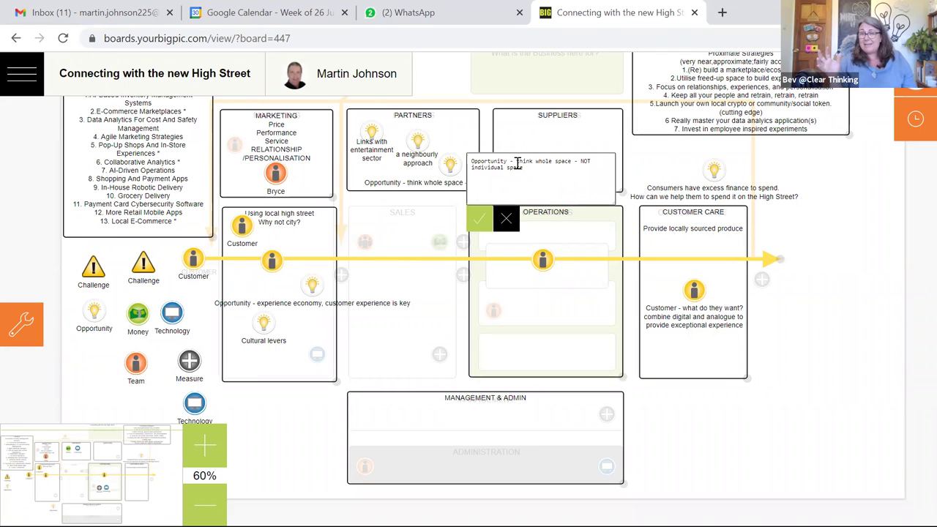
left_click(576, 161)
key("BackSpace")
key("BackSpace")
key("Return")
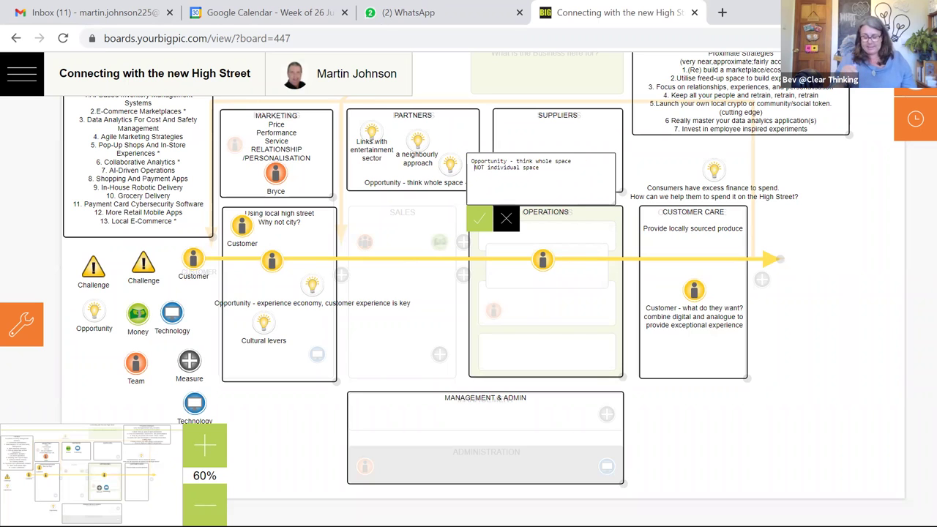
key("Delete")
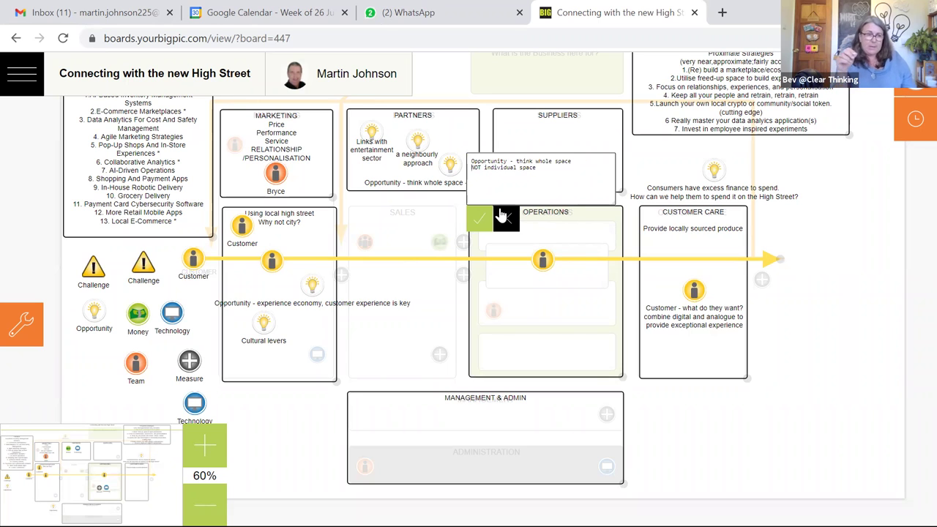
left_click(481, 220)
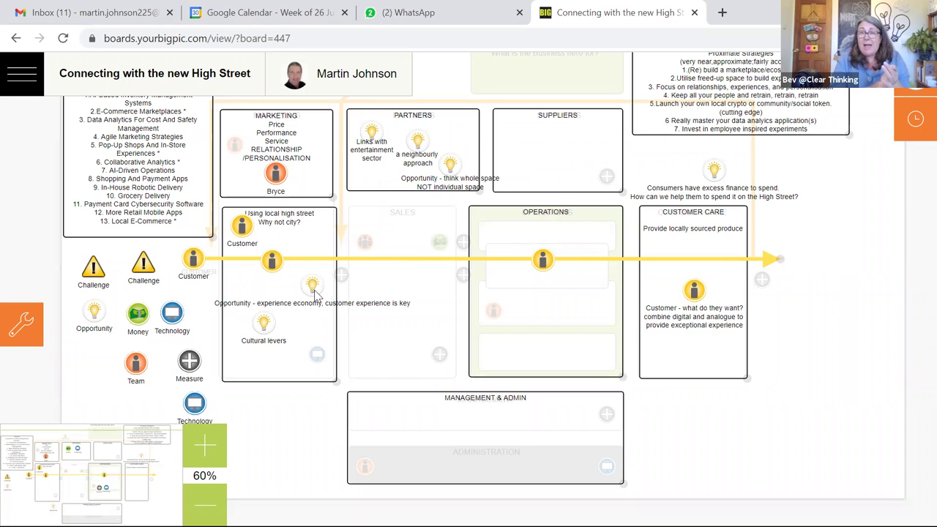
- Insert a line break after "experience economy," in the customer experience opportunity label and save it
mouse_move(314, 293)
left_click(401, 287)
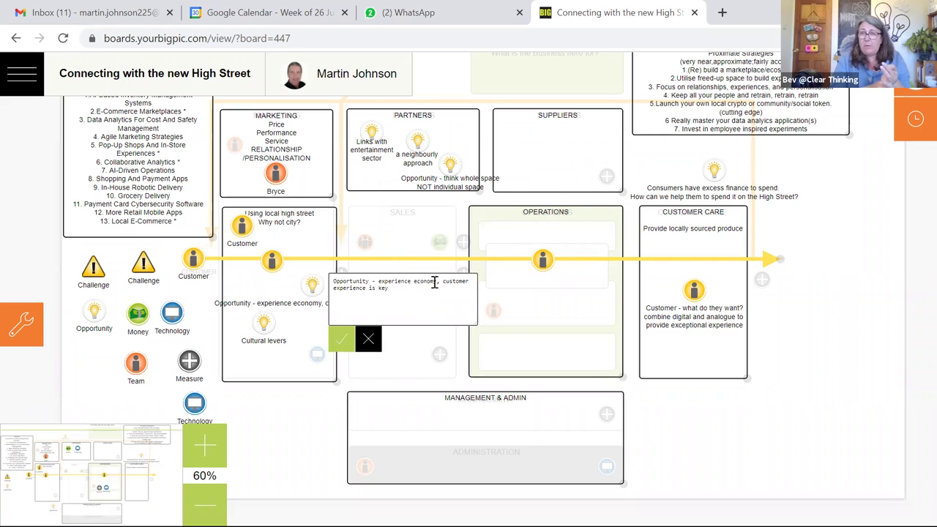
key("Return")
left_click(345, 343)
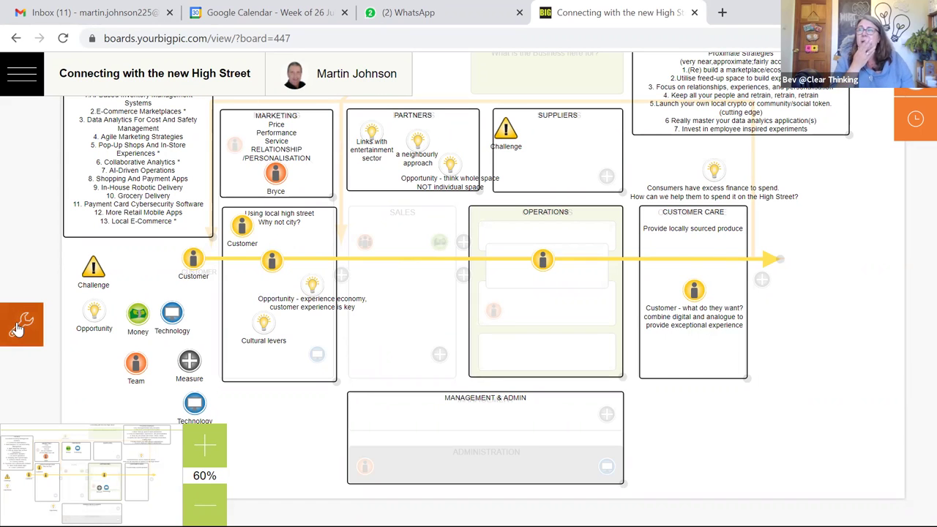
- Add another Opportunity marker in the Partners box, above the "think whole space" marker
left_click(19, 326)
left_click_drag(289, 251, 459, 133)
left_click(412, 322)
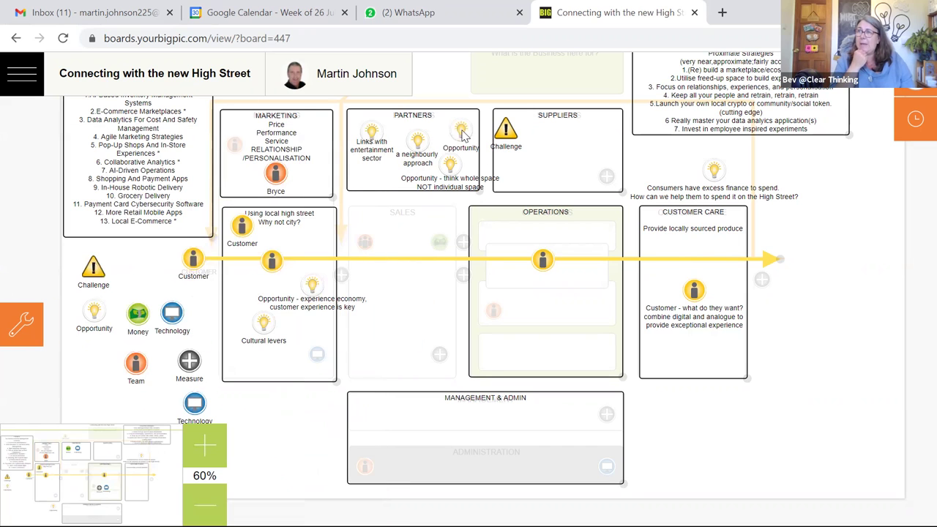
- Replace the label of the new Opportunity marker in the Partners box with "Cmomunity Links"
double_click(466, 138)
key("BackSpace")
key("BackSpace")
key("BackSpace")
key("BackSpace")
key("BackSpace")
key("BackSpace")
key("BackSpace")
key("BackSpace")
key("BackSpace")
key("BackSpace")
key("BackSpace")
type("quality")
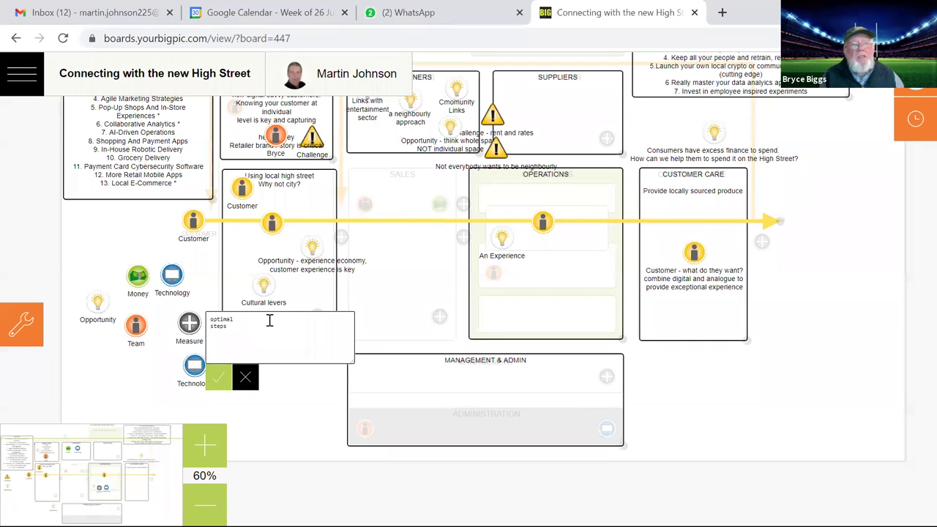
- Add the line "0 < local < oot" beneath "optimal steps" in the Measure marker's label and save it
key("BackSpace")
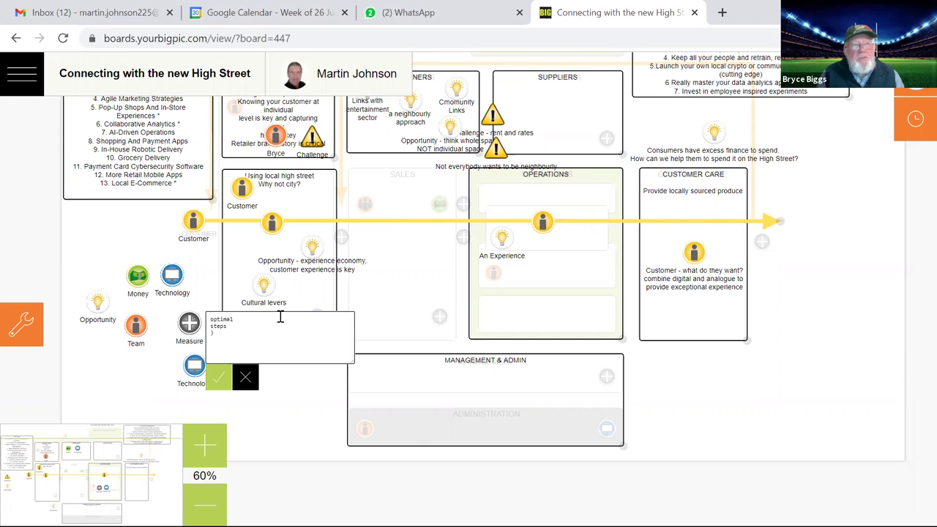
key("BackSpace")
key("BackSpace")
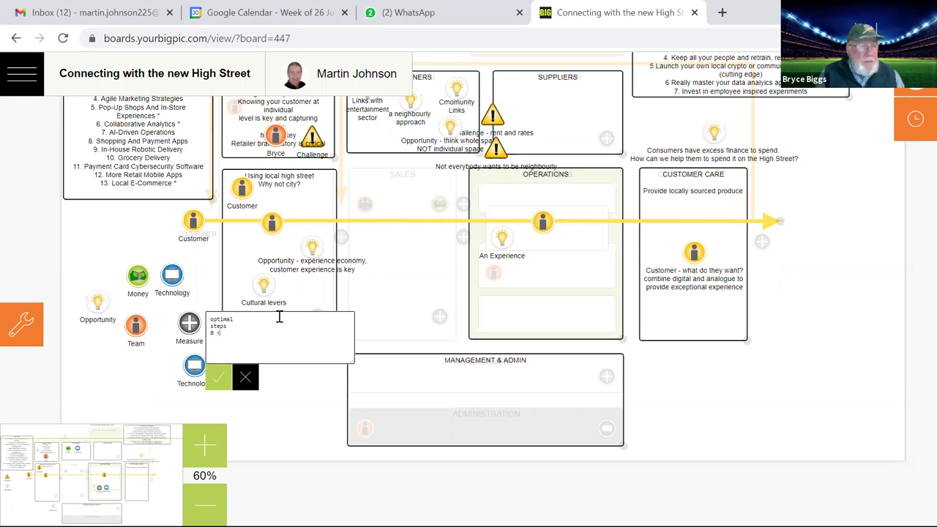
type("teps")
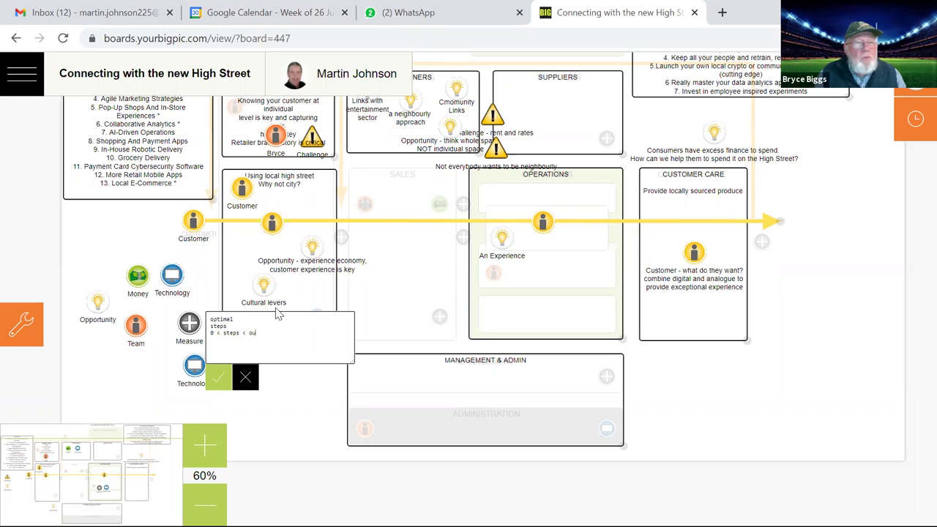
type("< oot")
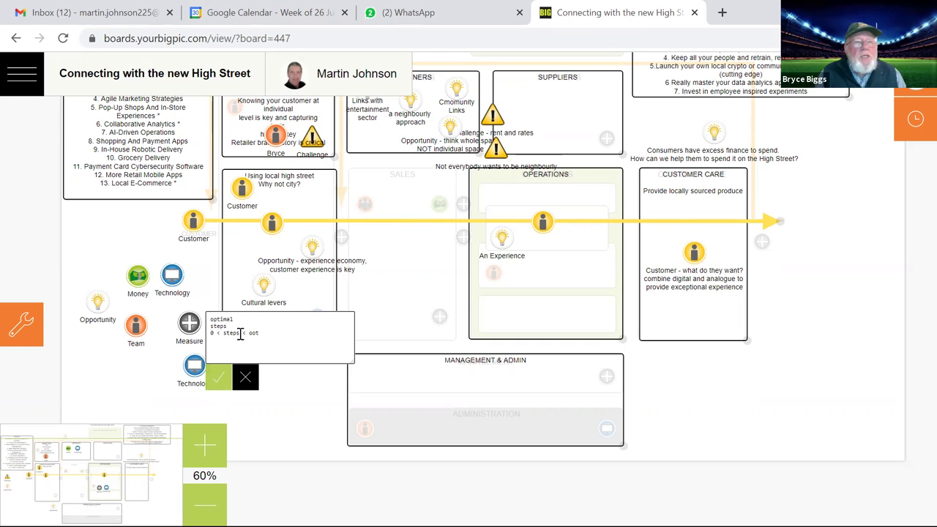
left_click_drag(240, 333, 223, 335)
type("local")
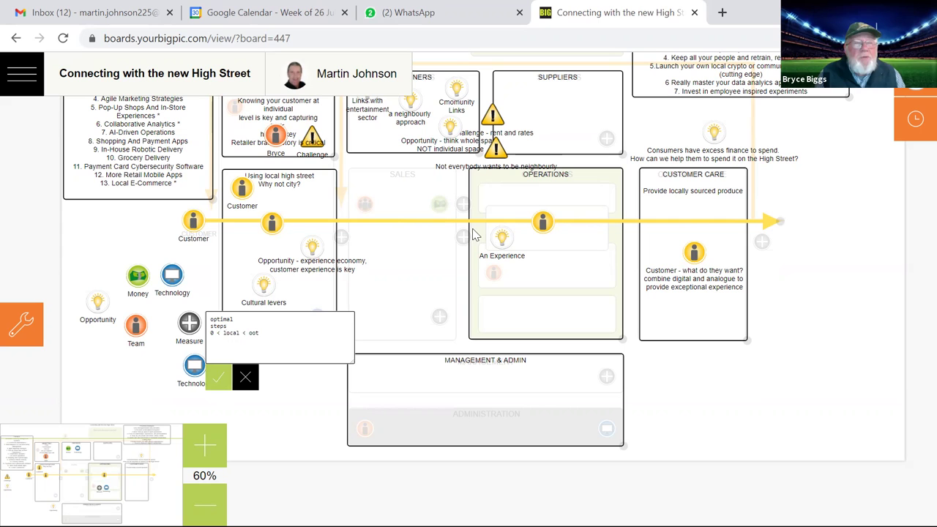
left_click(218, 379)
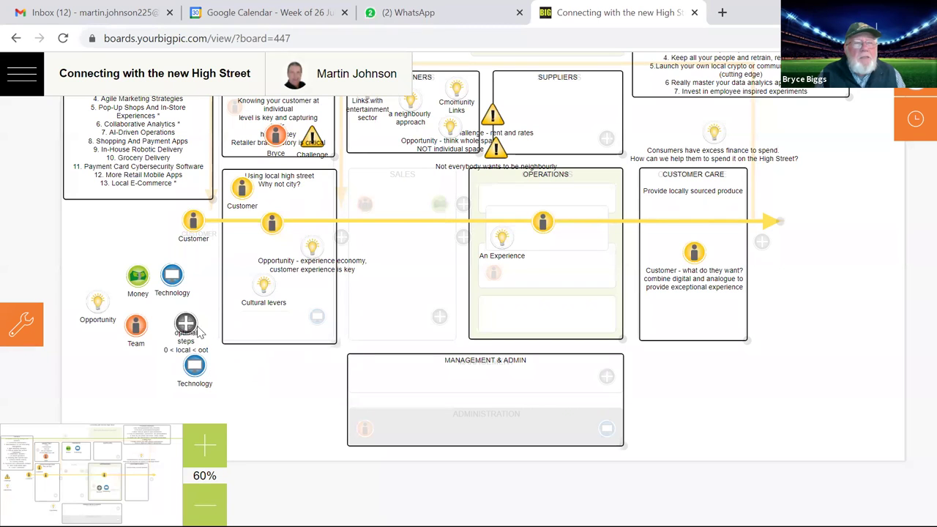
- Insert a blank line above "optimal" in the "optimal steps" measure label and save it
left_click_drag(198, 333, 204, 330)
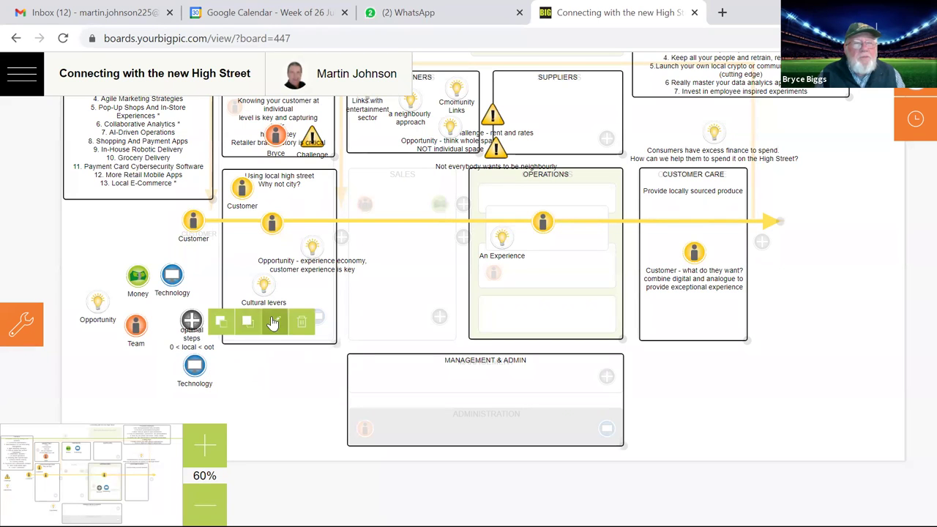
left_click(273, 319)
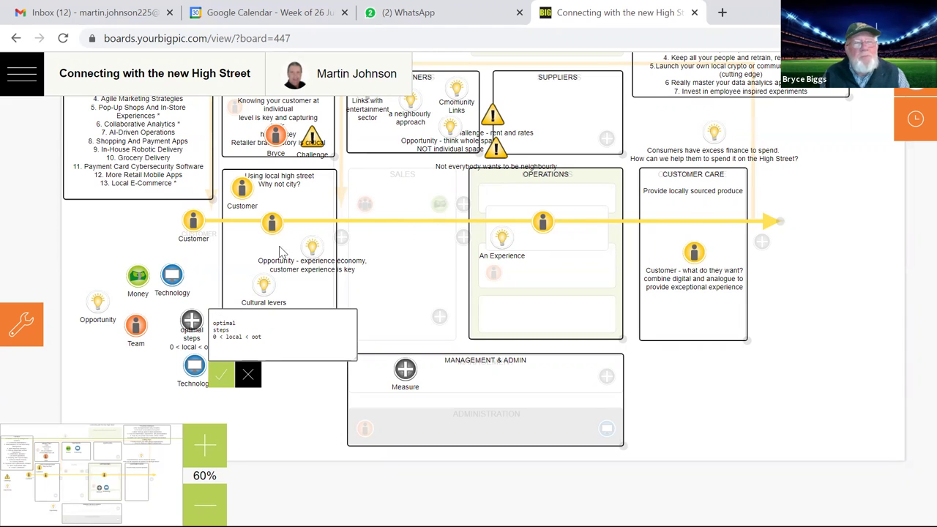
left_click(228, 379)
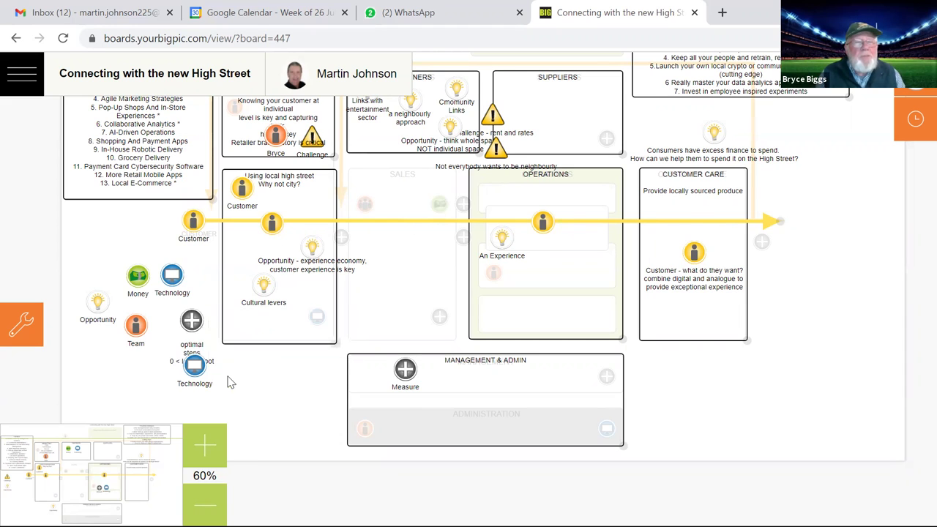
- Remove the label's leading blank line, put "optimal steps" on one line, and move the marker into the Operations box beside "An Experience"
left_click(194, 321)
left_click(277, 322)
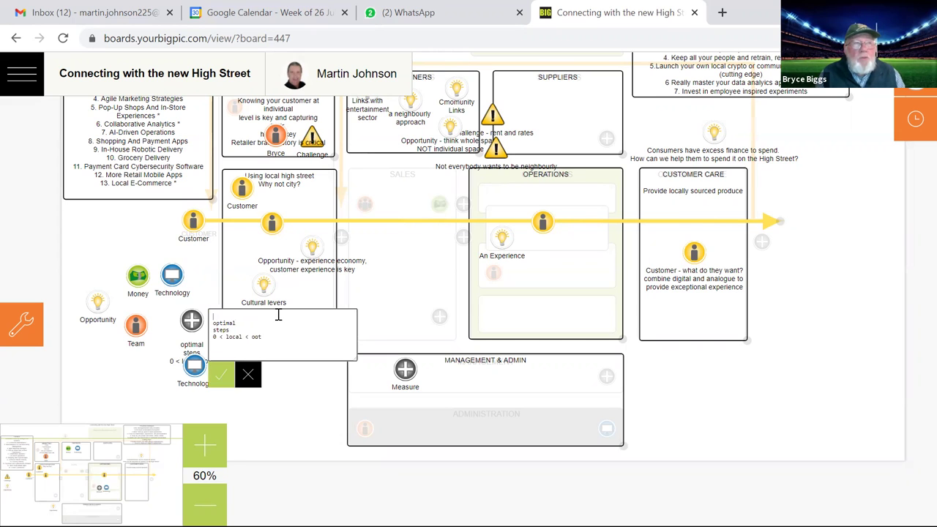
key("Delete")
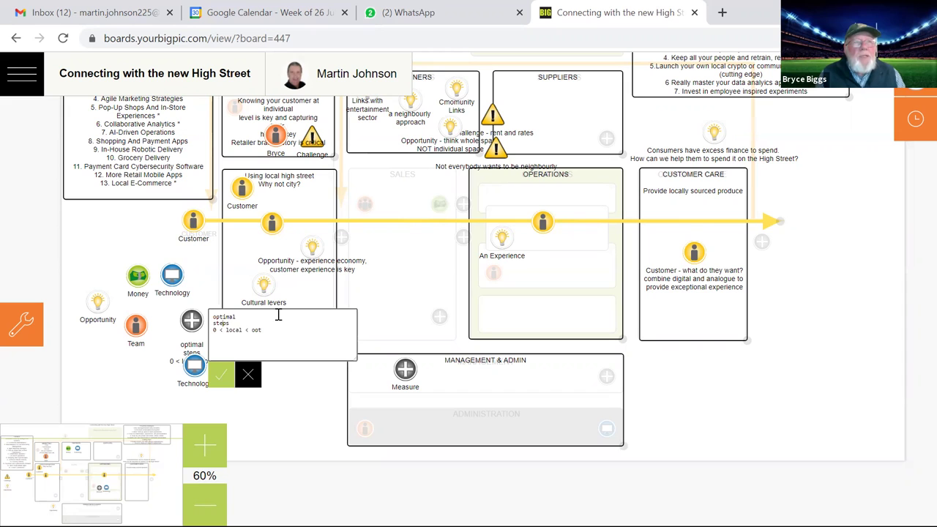
left_click(221, 375)
left_click_drag(195, 324, 545, 264)
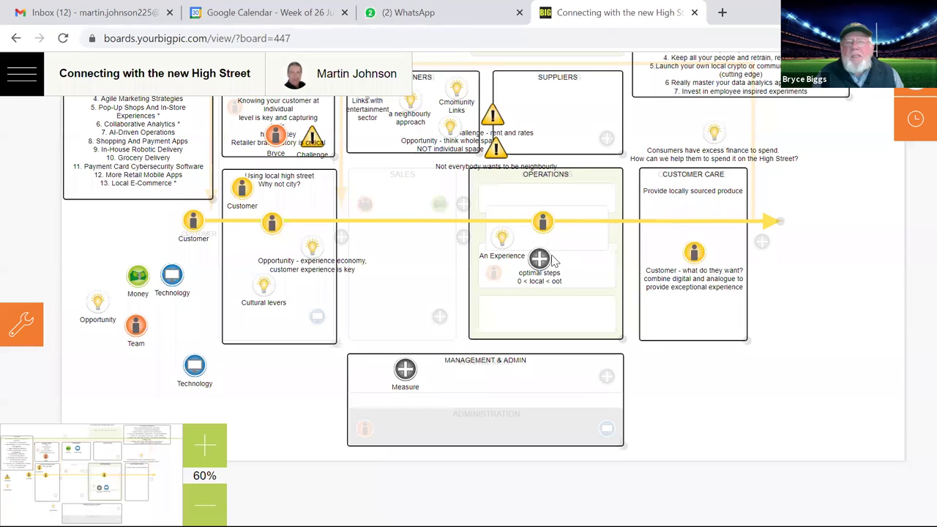
left_click_drag(539, 258, 515, 243)
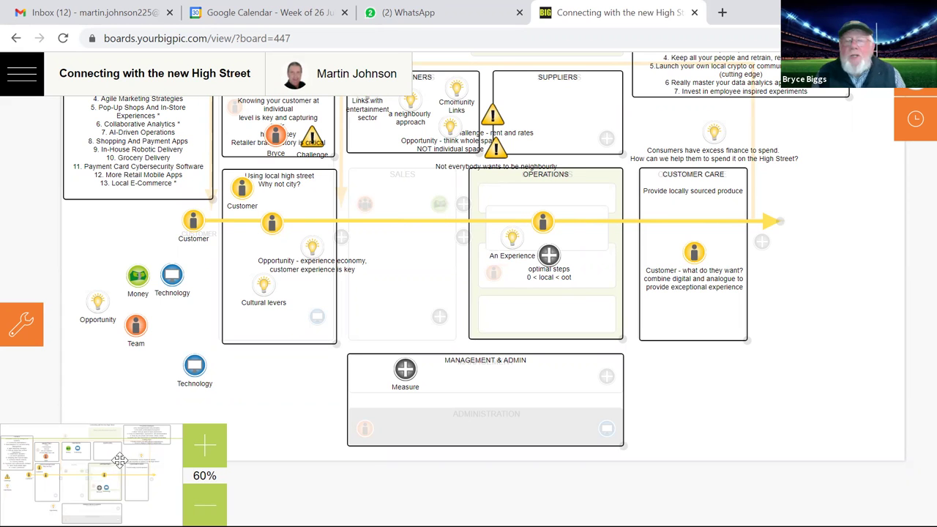
- Reposition the "optimal steps" marker lower in the Operations box, clear of "Listen in", and shift the "An Experience" marker slightly toward it
left_click_drag(115, 463, 123, 444)
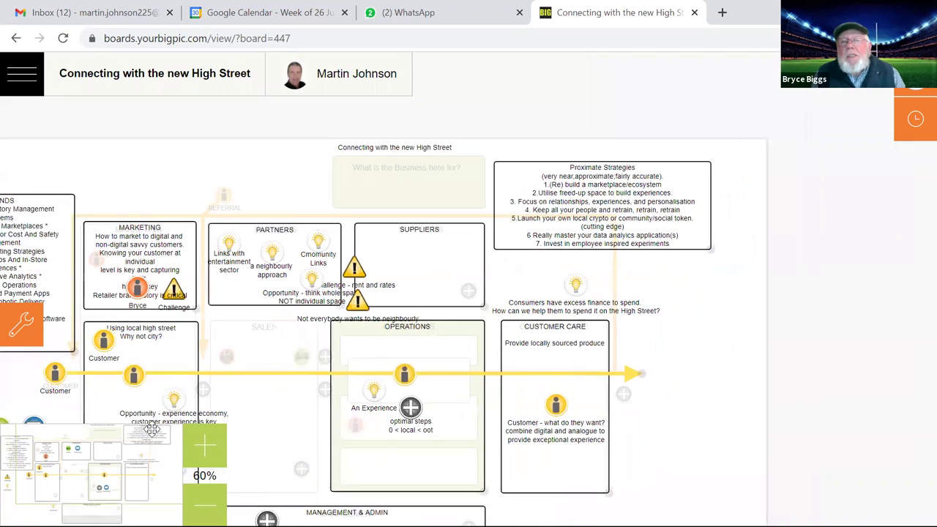
left_click(205, 443)
left_click(205, 443)
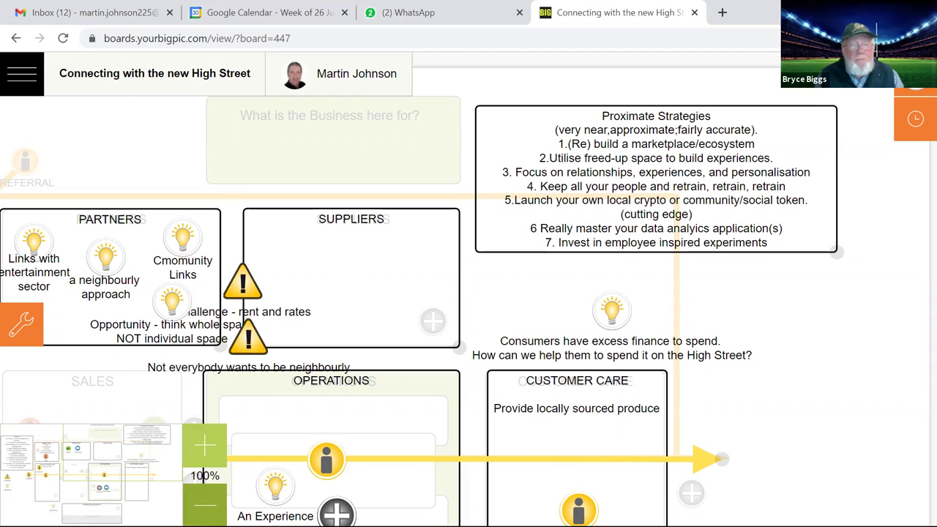
left_click(205, 505)
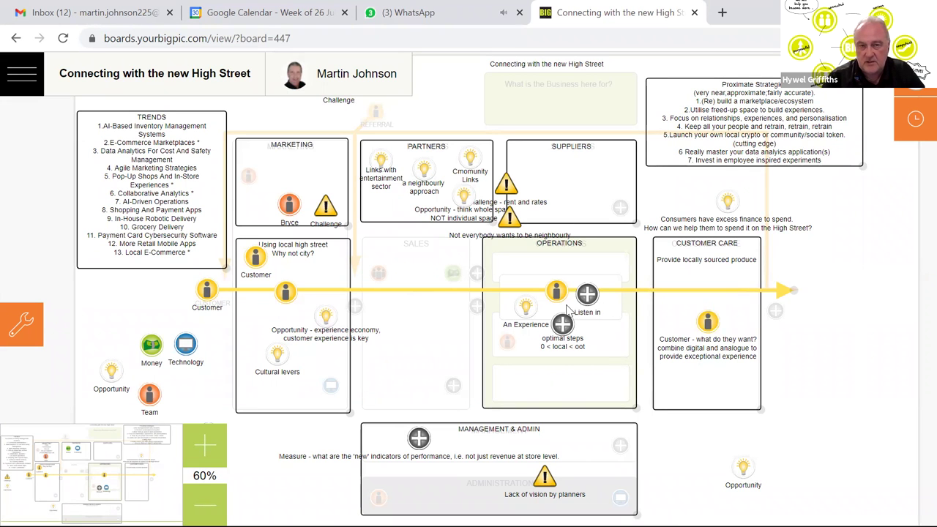
left_click_drag(561, 336, 571, 350)
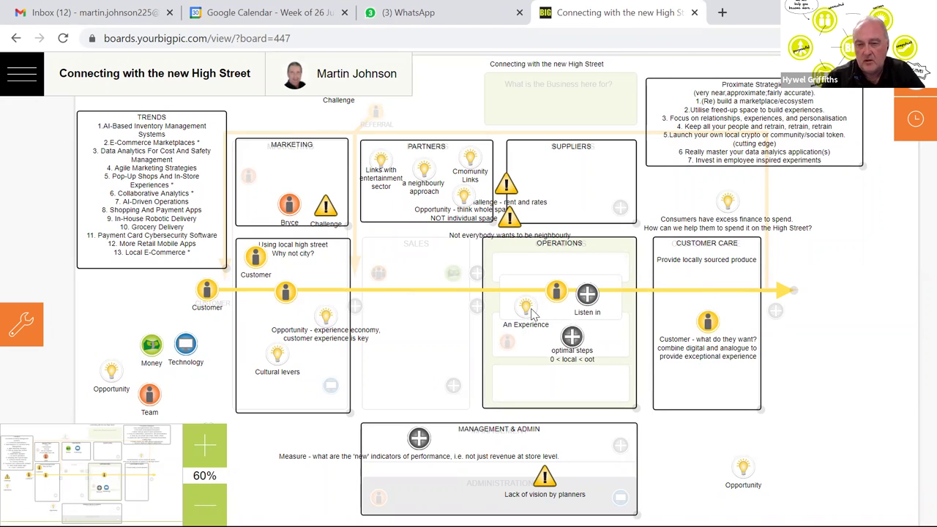
left_click_drag(527, 313, 537, 316)
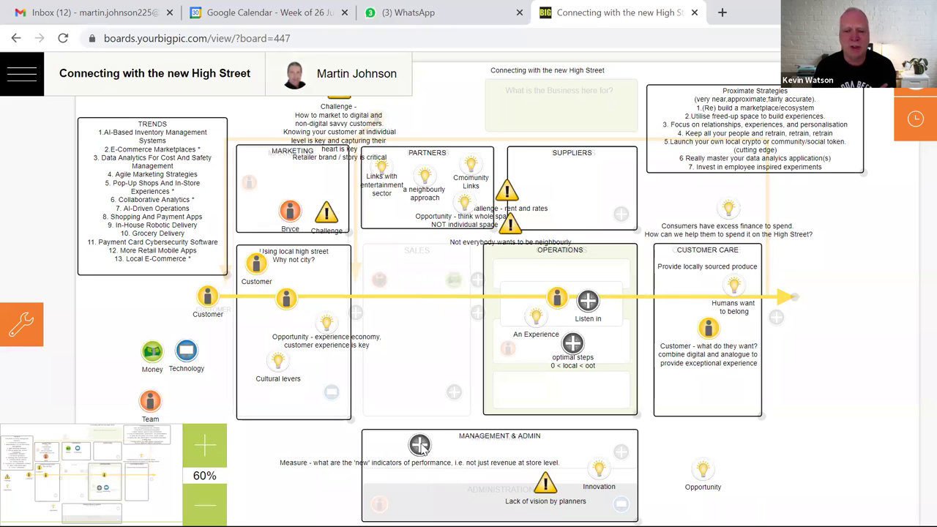
- Insert a line break before "i.e." in the Management & Admin measure label, save it, and move the Money marker below it
scroll(422, 450, "down", 2)
left_click(468, 341)
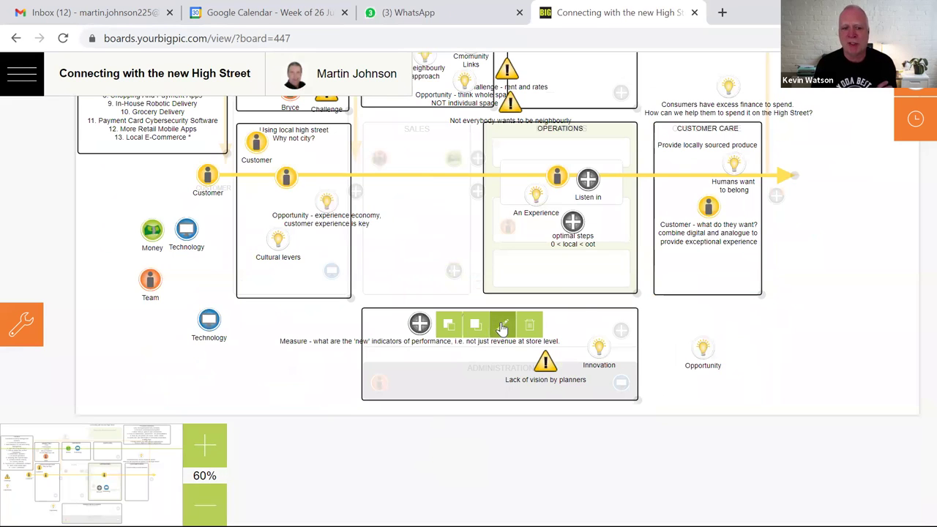
left_click(502, 327)
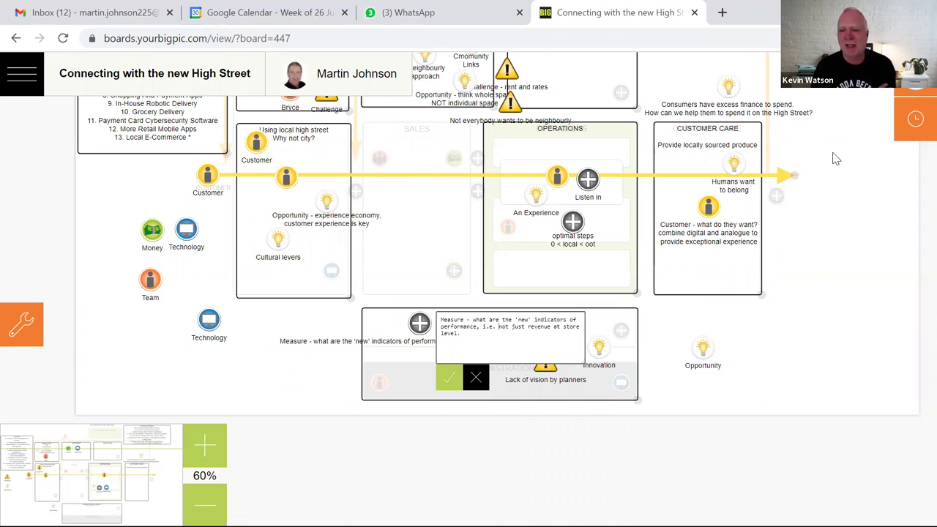
key("Return")
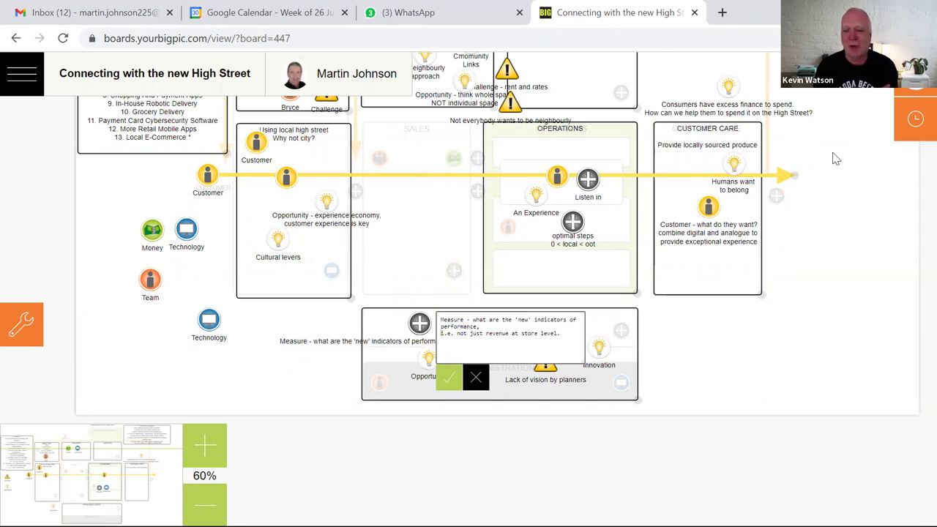
left_click(454, 378)
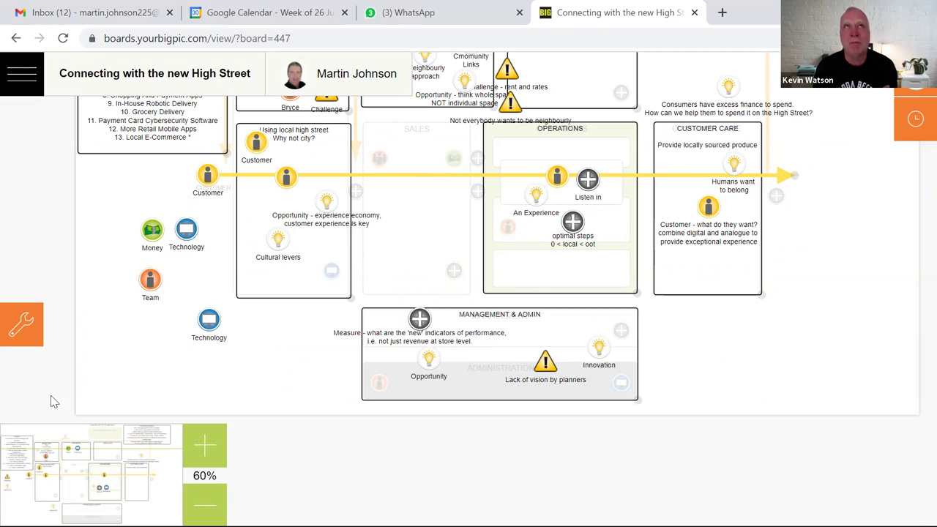
left_click_drag(150, 232, 391, 357)
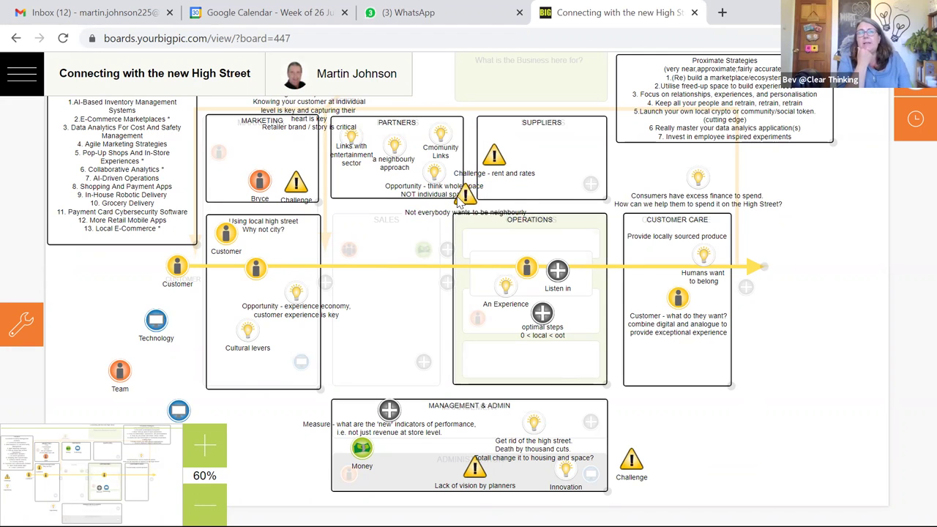
- Split the "Not everybody wants to be neighbourly" label after "wants", save it, and shift its challenge marker toward the Partners box
left_click_drag(459, 203, 457, 208)
double_click(462, 203)
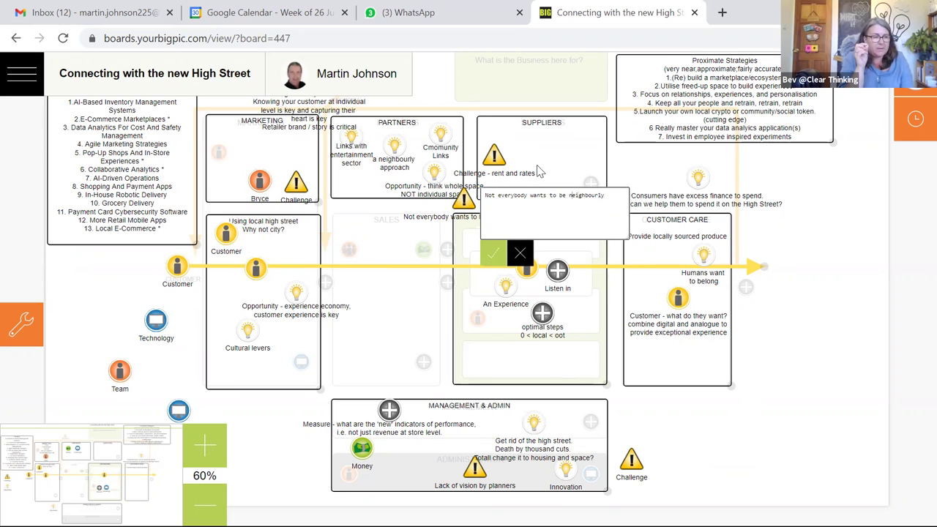
key("Return")
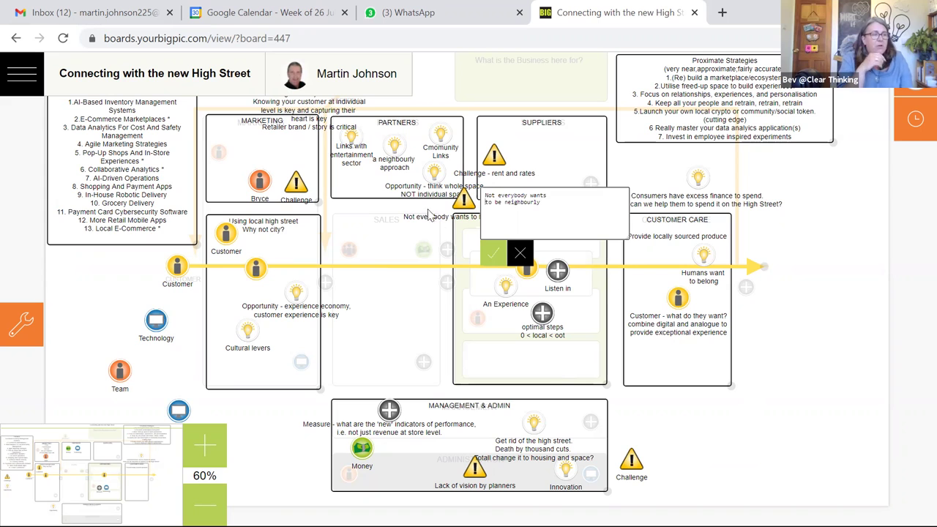
left_click(492, 257)
left_click_drag(478, 205, 462, 205)
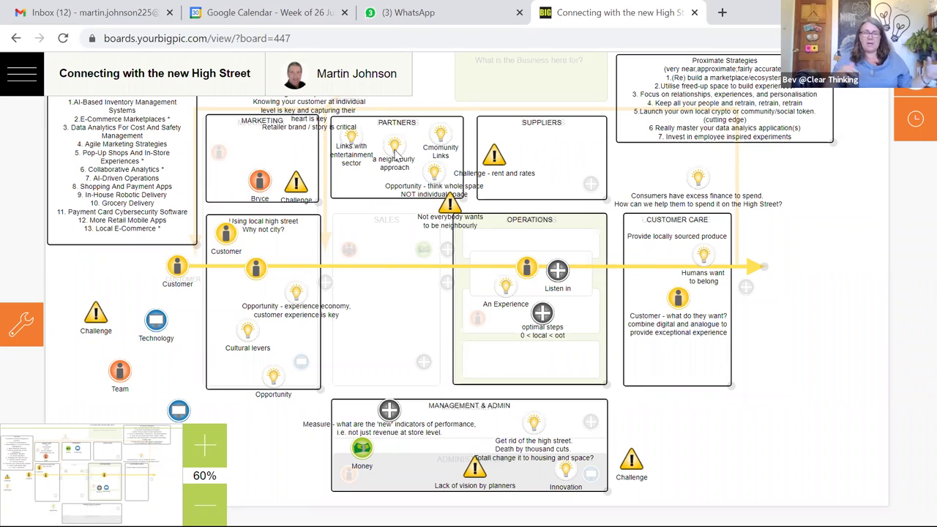
- Add an Opportunity marker to the board and place it in the Sales box, next to the Operations box
left_click(41, 344)
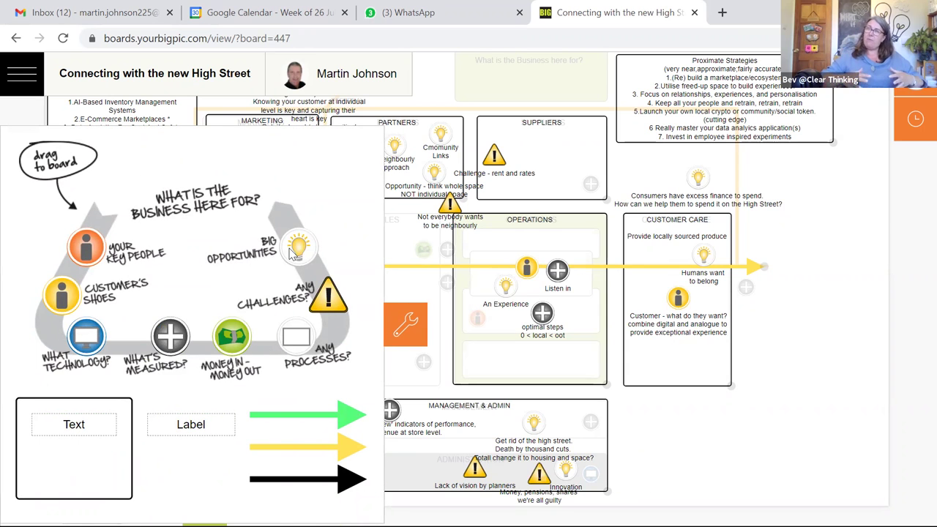
left_click(404, 325)
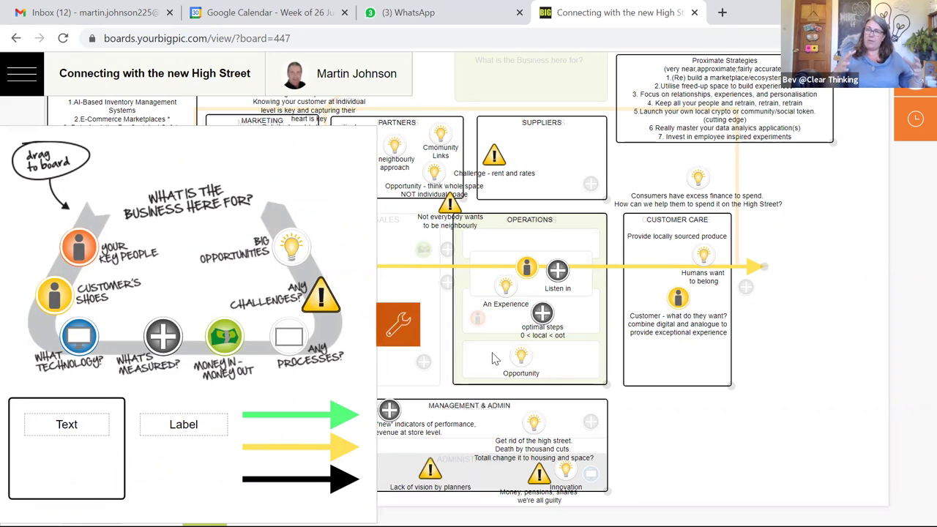
left_click_drag(524, 367, 430, 289)
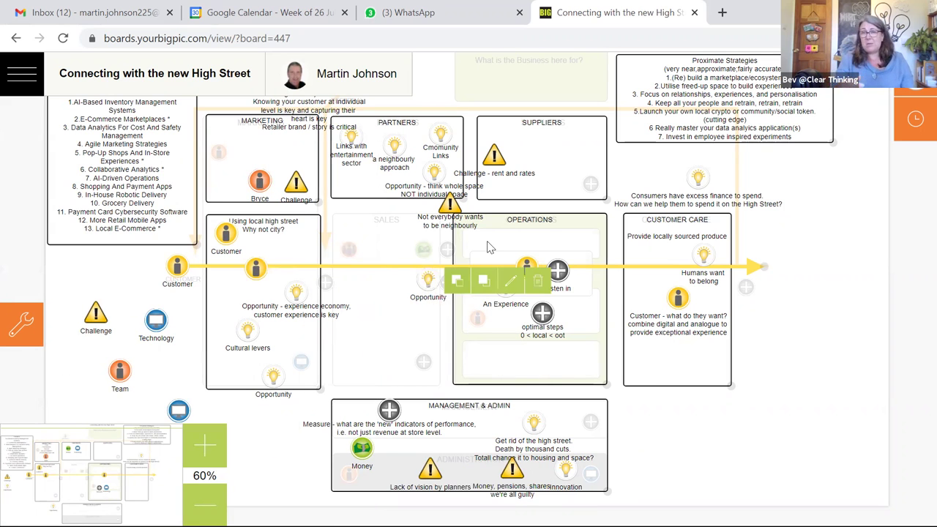
- Replace the Sales box opportunity label with "Less choice-" and "higher quality" on two lines
left_click(509, 284)
key("BackSpace")
key("BackSpace")
key("BackSpace")
key("BackSpace")
key("BackSpace")
key("BackSpace")
key("BackSpace")
key("BackSpace")
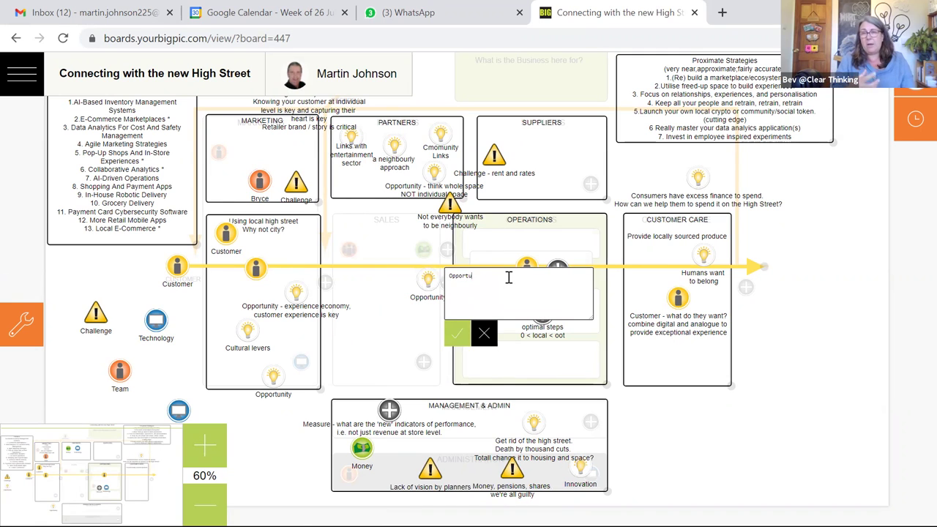
key("BackSpace")
key("BackSpace")
key("BackSpace")
type("Less ")
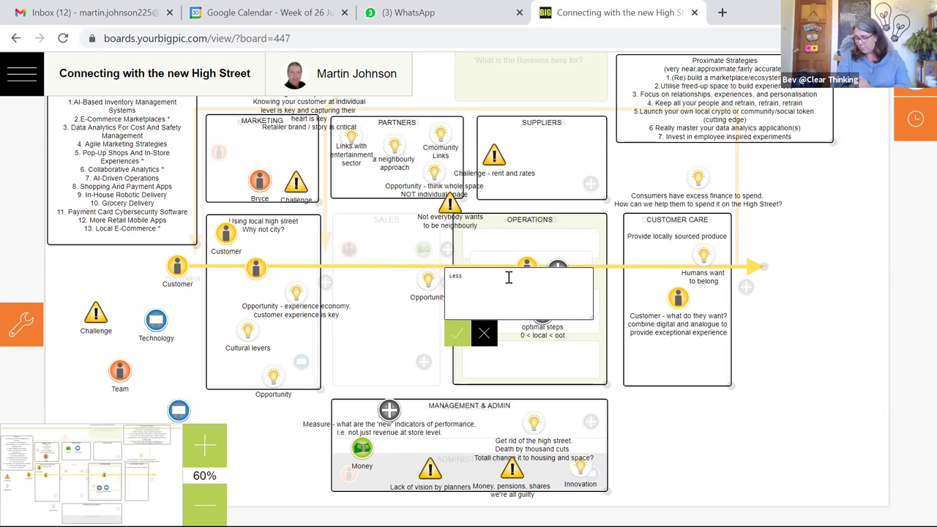
type("choice-")
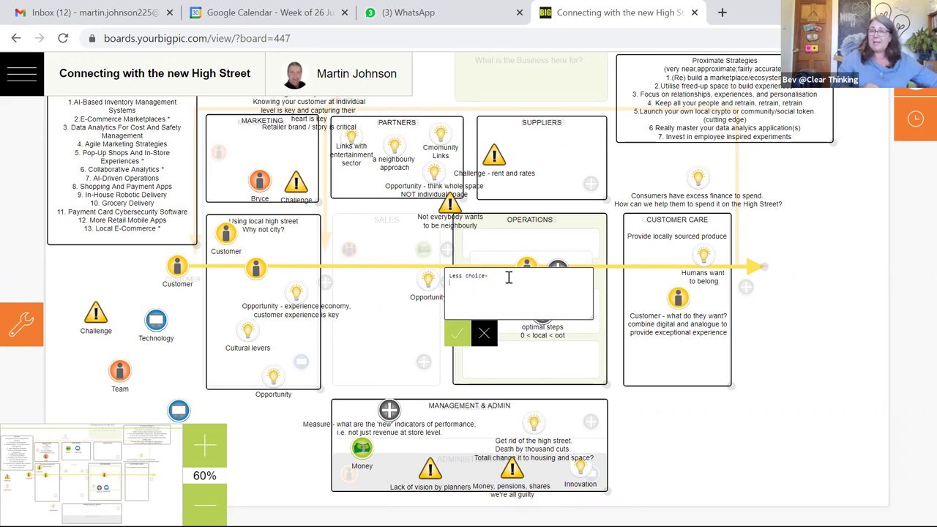
type("higher quality")
key("Return")
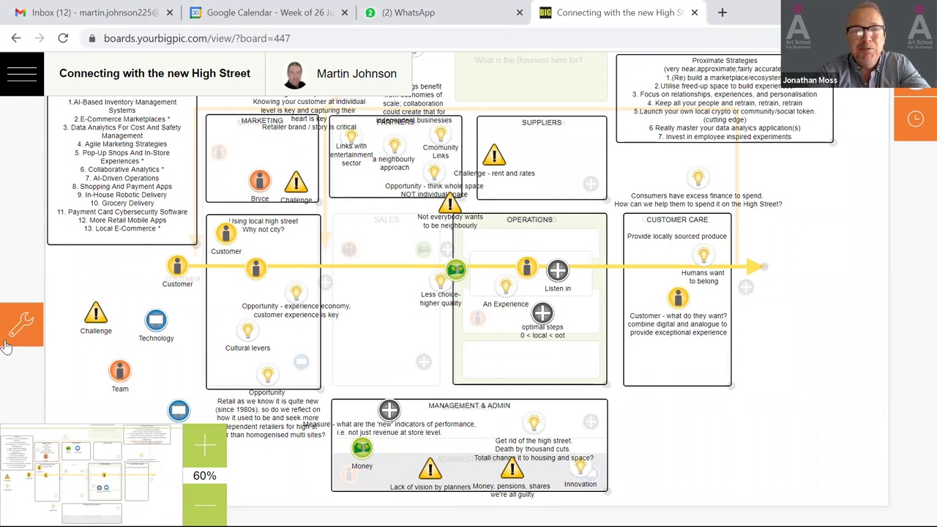
- Add a Money marker to the Suppliers box and replace its label with "Culture" and "Funding" on two lines
left_click(37, 340)
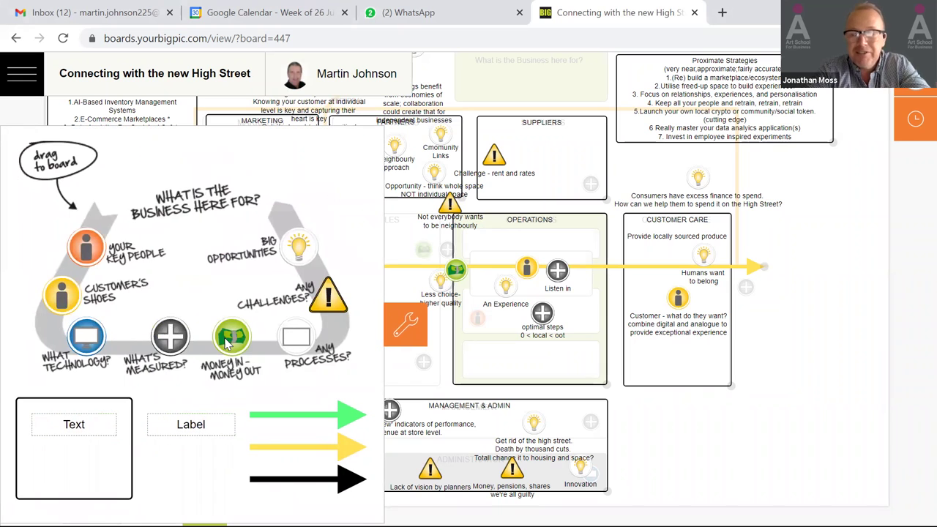
left_click_drag(232, 338, 547, 153)
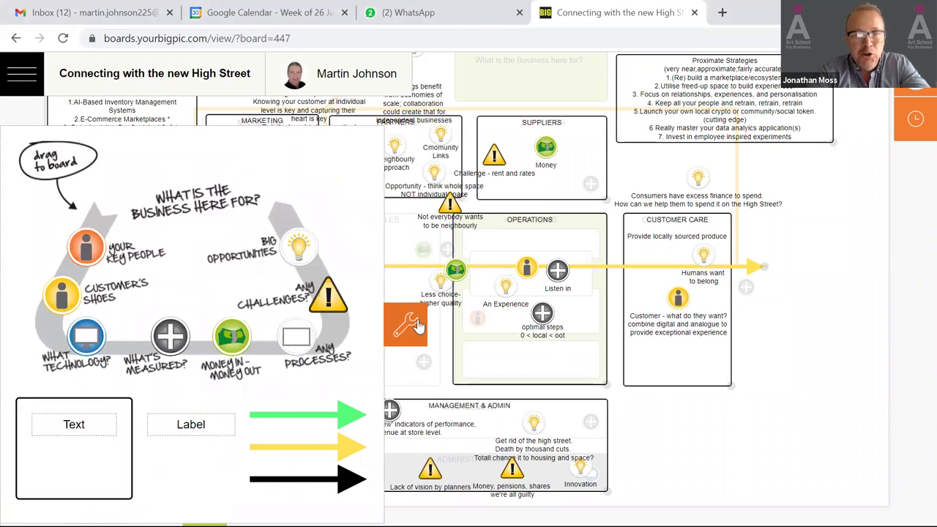
left_click(639, 144)
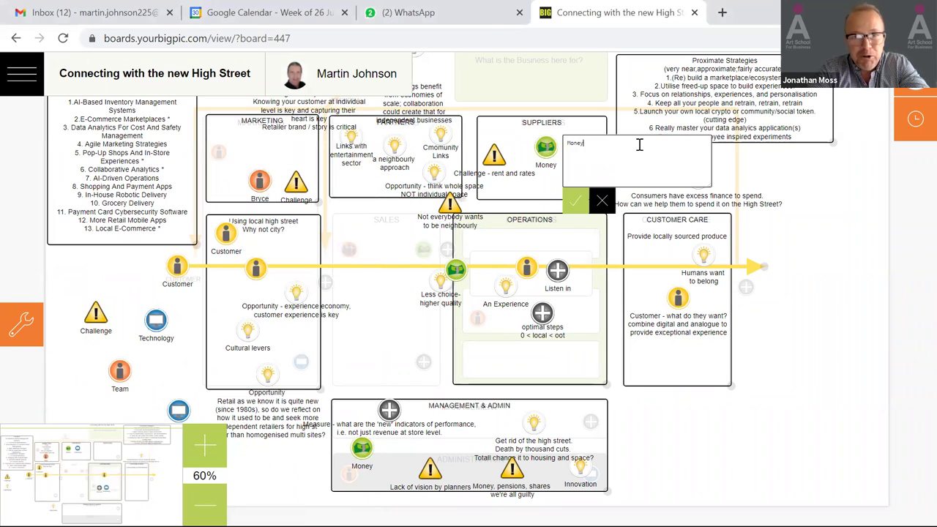
key("BackSpace")
key("BackSpace")
key("BackSpace")
key("BackSpace")
type("Culture ")
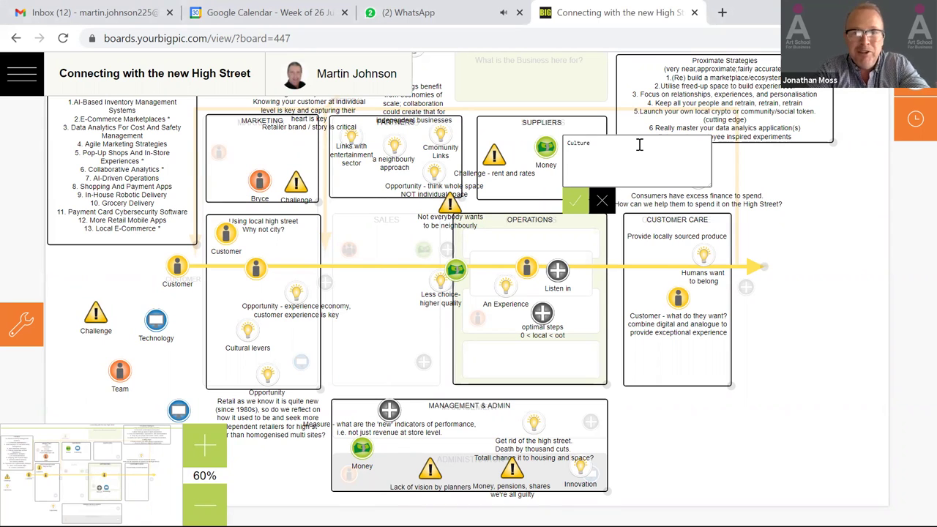
type("Funding")
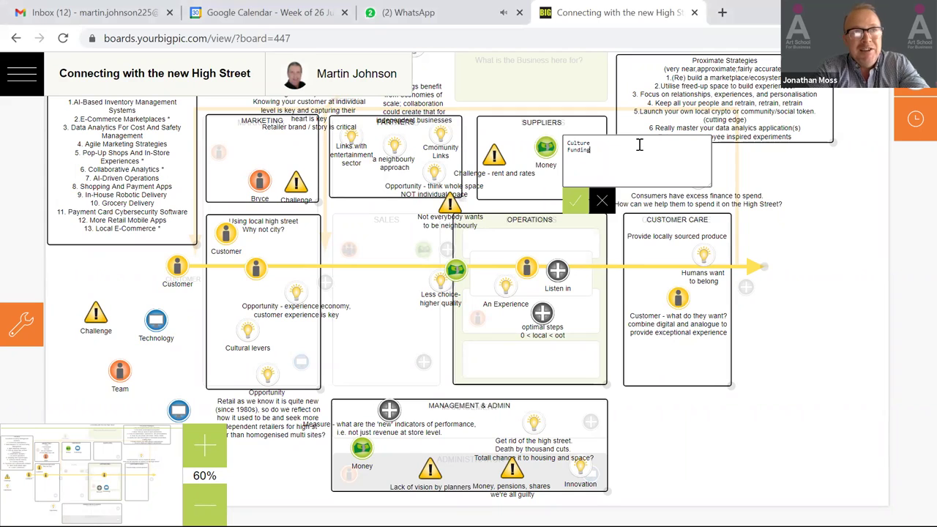
left_click(586, 206)
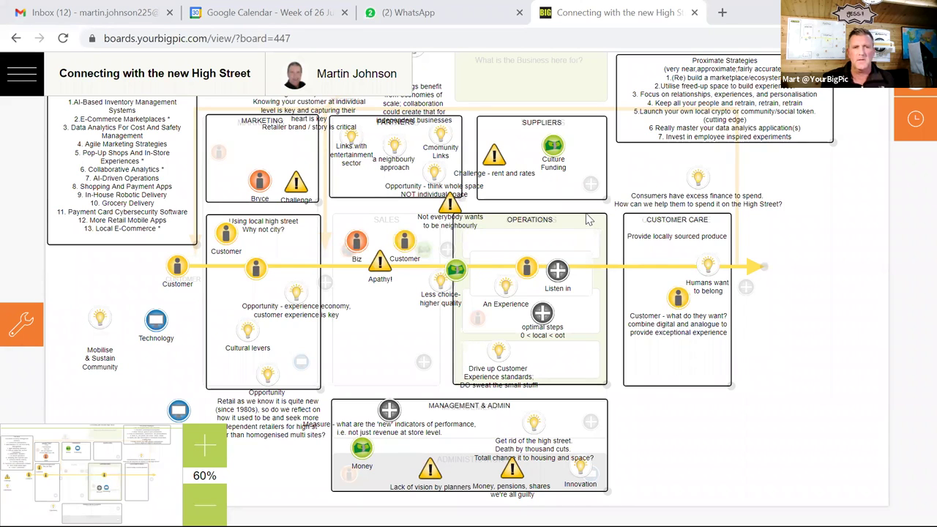
- Look through the board's change history down to the older entries, and close it
left_click(914, 119)
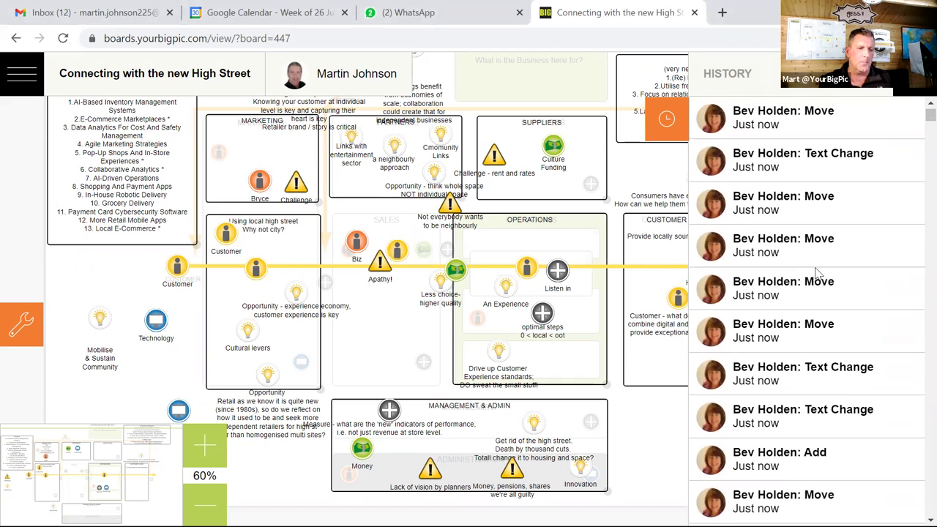
scroll(818, 273, "down", 10)
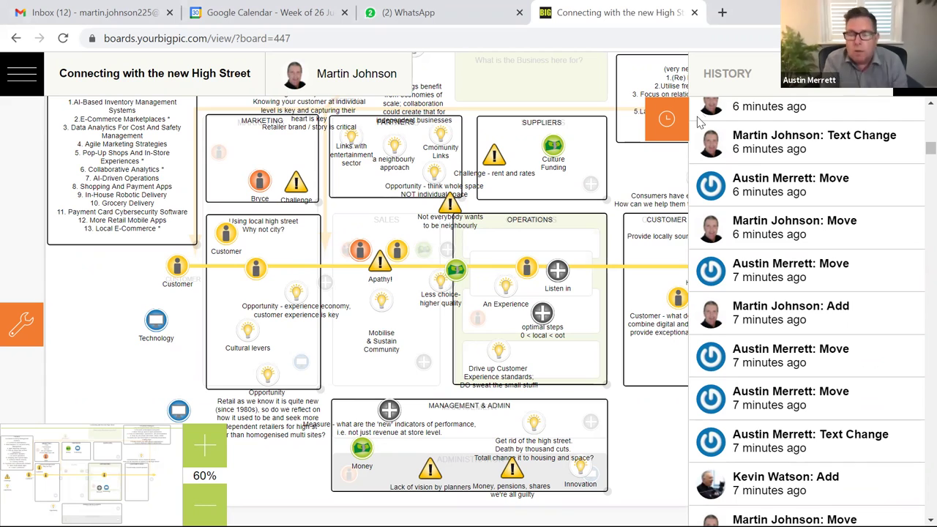
left_click(661, 138)
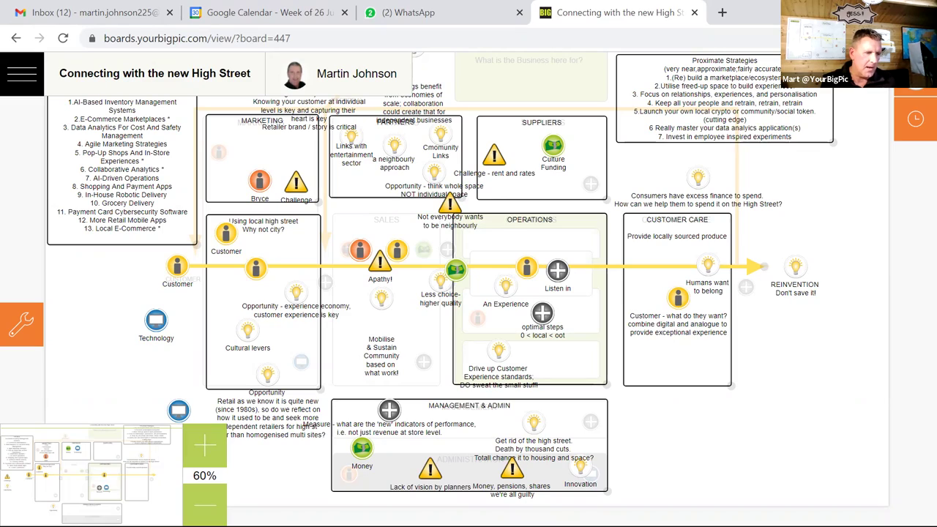
left_click(203, 462)
left_click(203, 463)
left_click(204, 464)
left_click(205, 466)
left_click(205, 463)
left_click(207, 461)
left_click(209, 458)
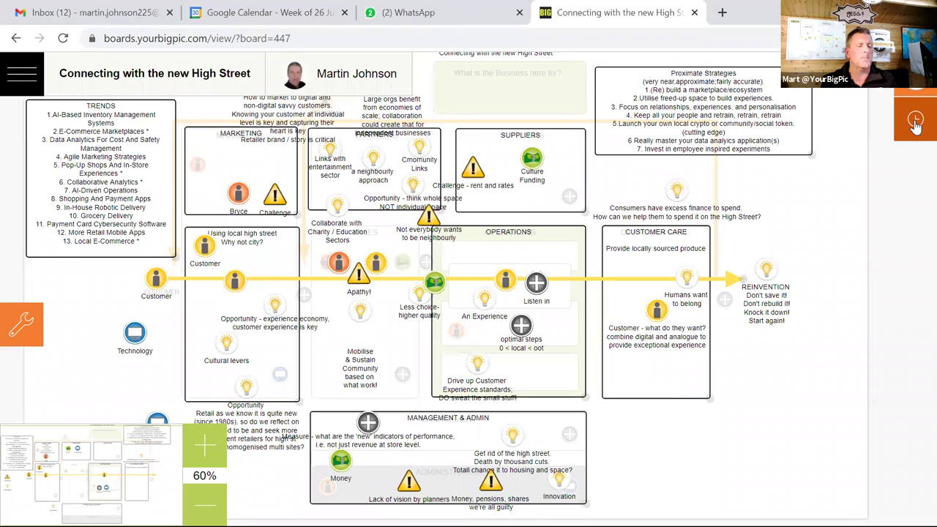
- Review the recent moves, additions and text changes in the board's history, and close the history
left_click(915, 120)
scroll(823, 331, "up", 5)
scroll(824, 331, "down", 8)
scroll(824, 331, "up", 4)
scroll(821, 328, "up", 10)
scroll(822, 325, "down", 6)
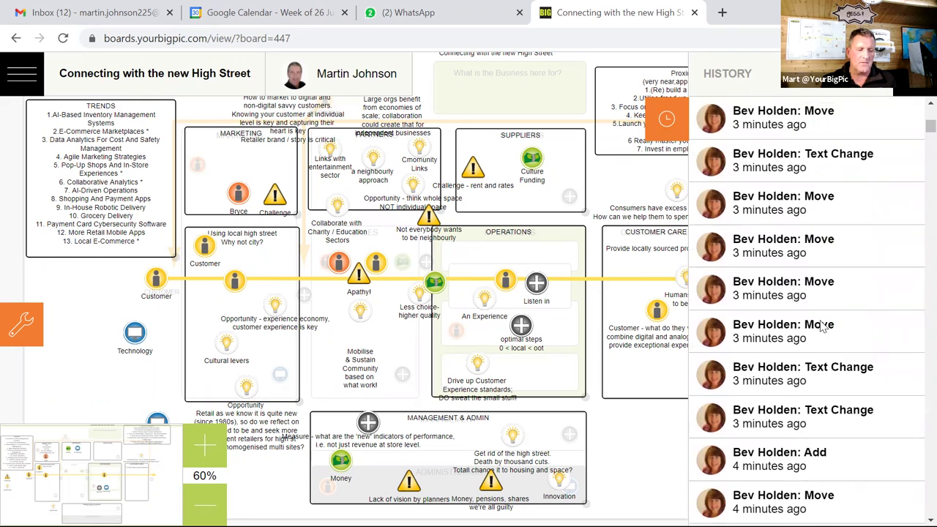
left_click(667, 119)
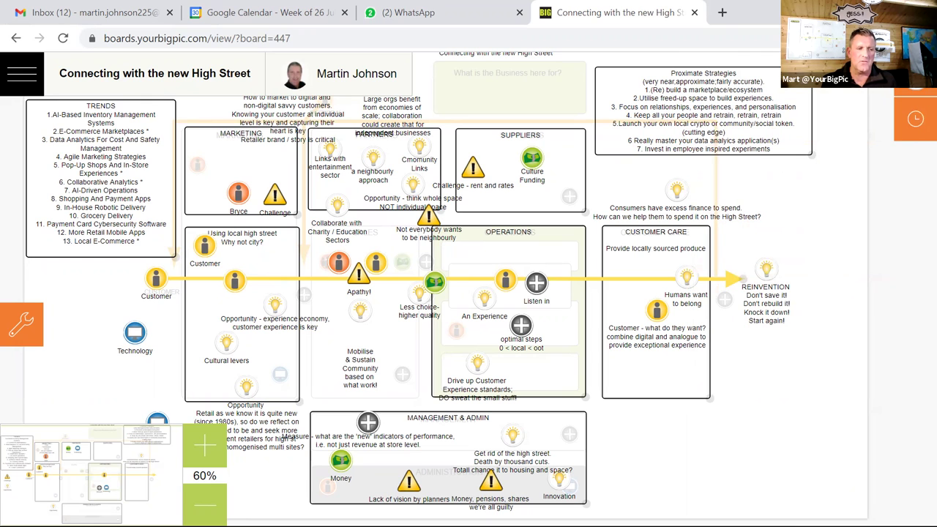
- Open the list of opportunities, reorder it so Innovation sits directly below An Experience, and check the remaining entries
left_click(886, 73)
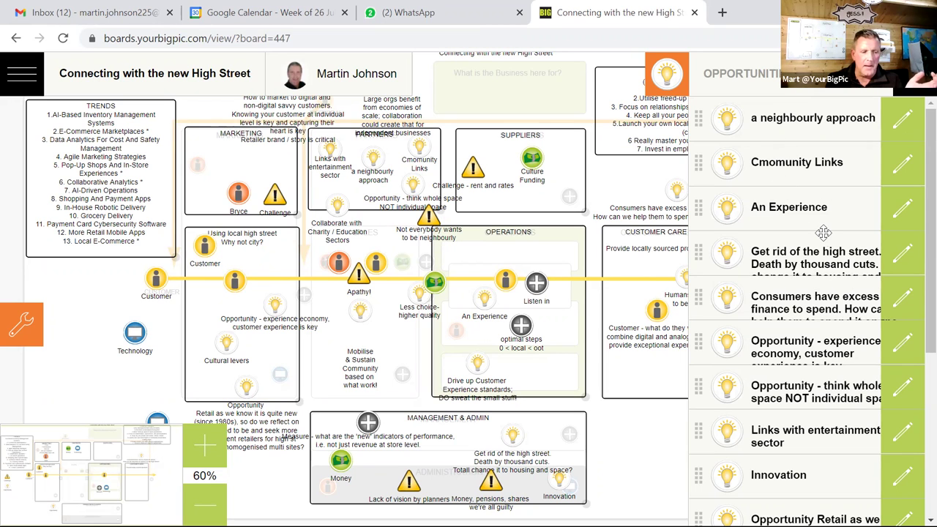
left_click_drag(823, 233, 823, 238)
scroll(812, 377, "down", 4)
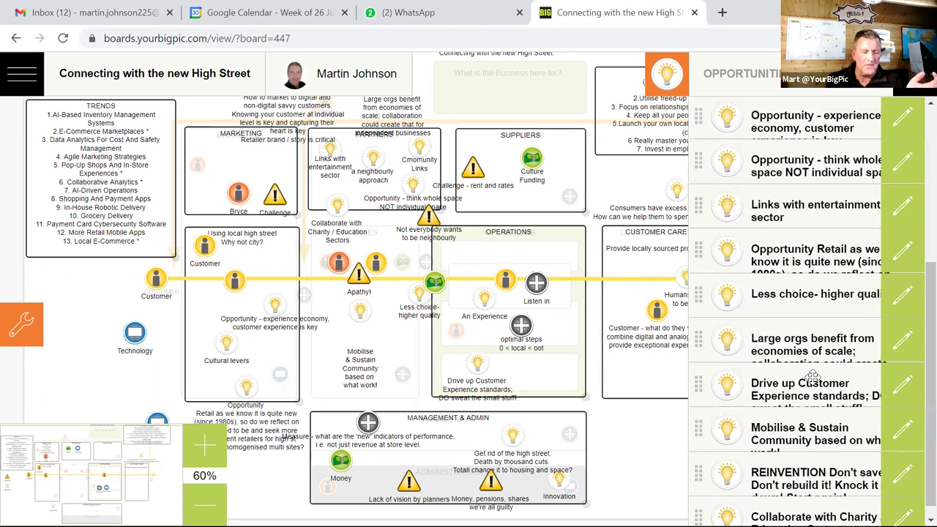
scroll(813, 375, "up", 4)
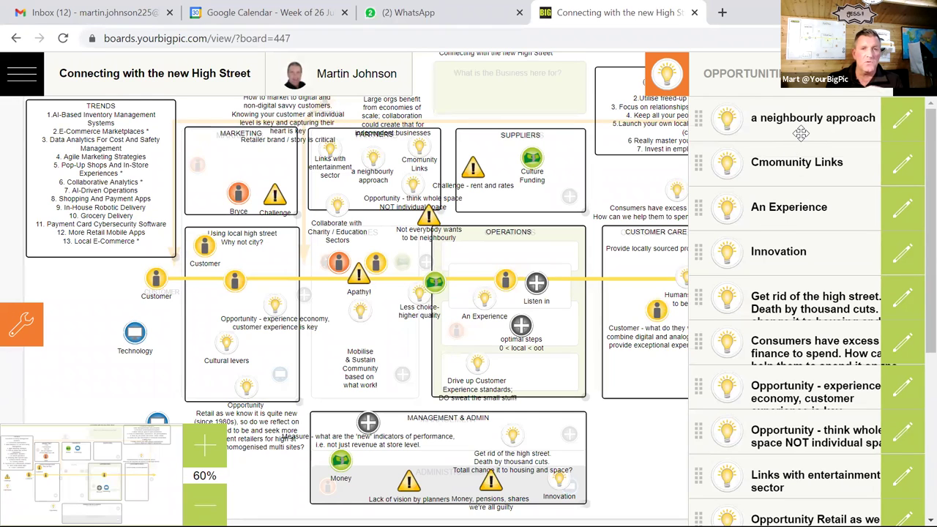